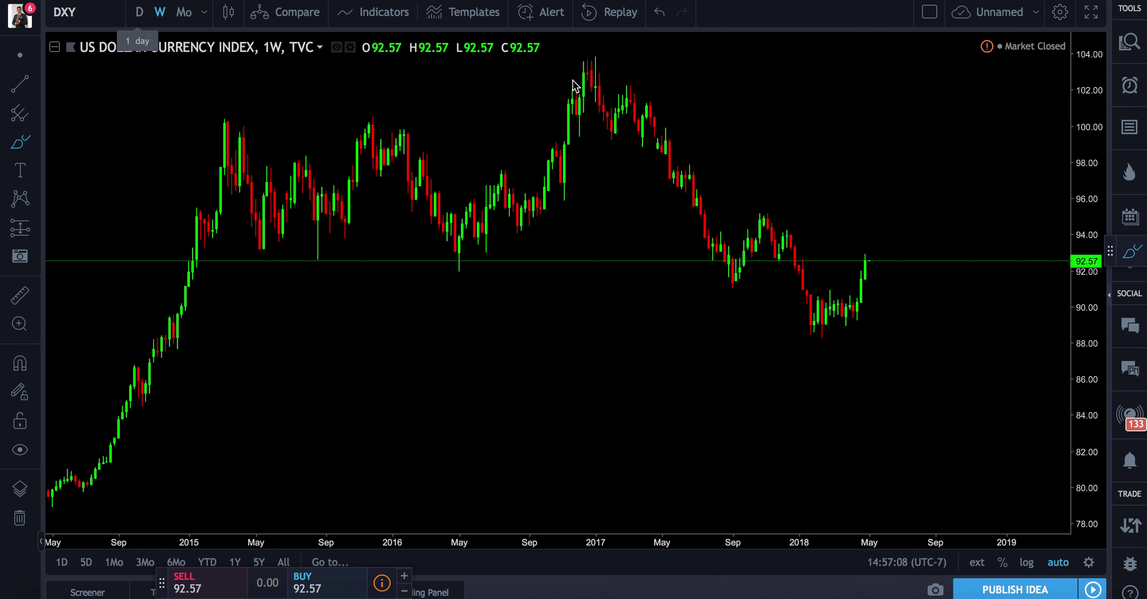
click(18, 146)
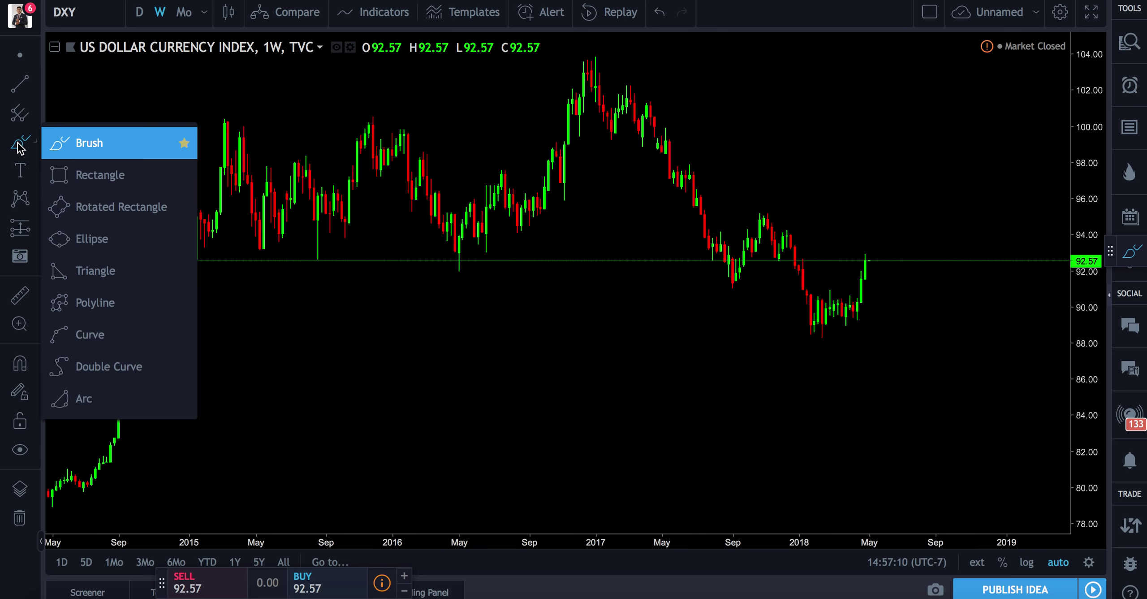
mouse_move(565, 74)
mouse_down()
mouse_move(621, 61)
mouse_move(569, 76)
mouse_move(612, 132)
mouse_move(625, 98)
mouse_move(726, 257)
mouse_move(752, 243)
mouse_move(763, 207)
mouse_move(814, 322)
mouse_move(830, 297)
mouse_up()
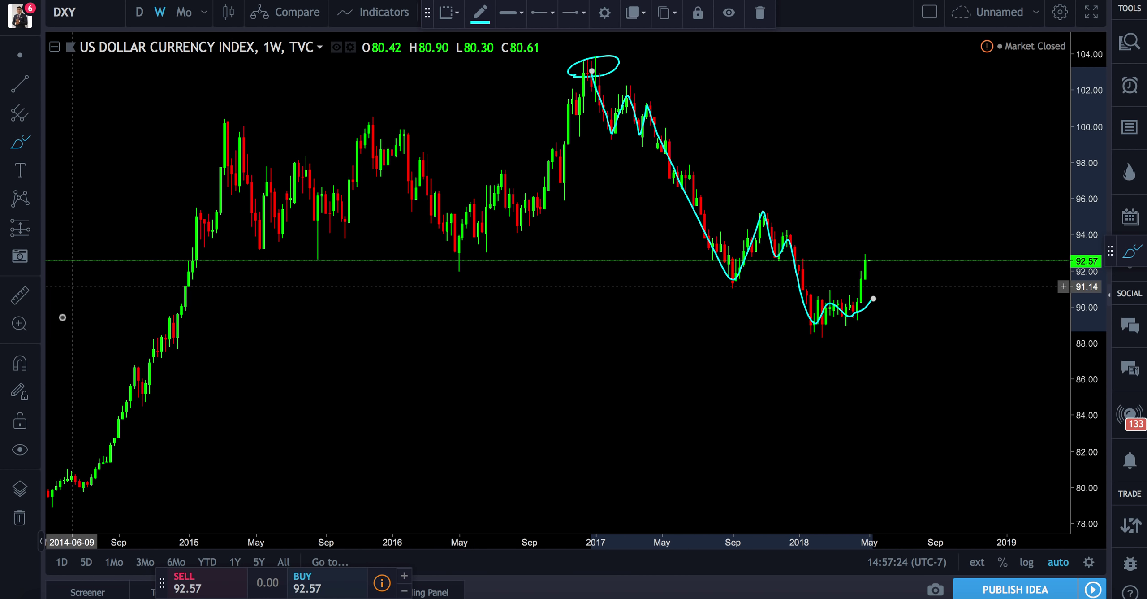
click(20, 516)
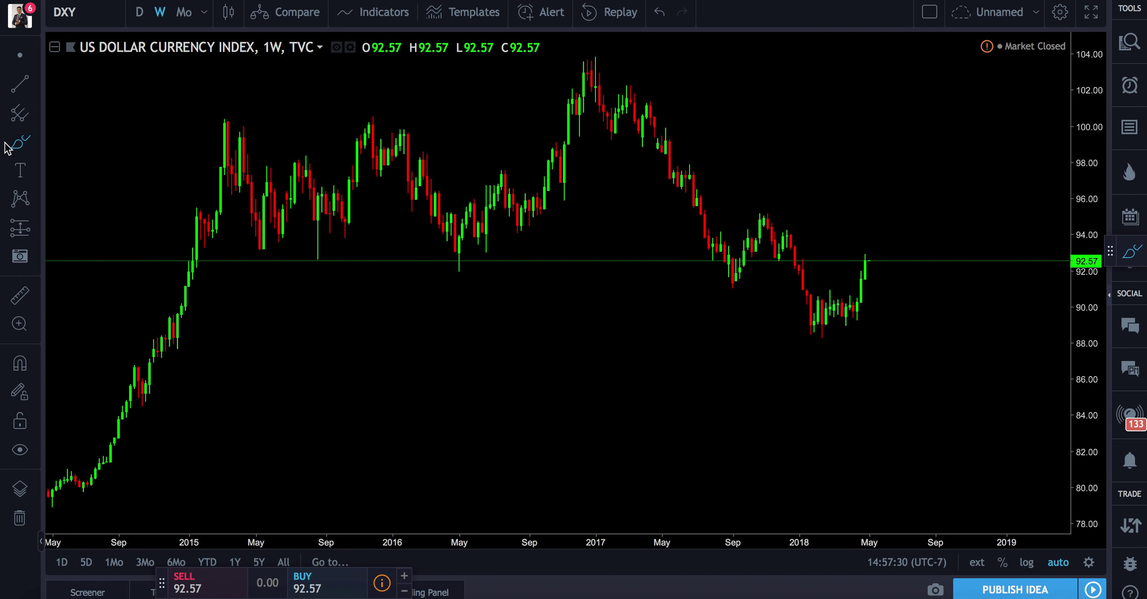
Draw a trial cyan brush stroke across the 2017 top, then delete it.
click(20, 143)
mouse_move(563, 128)
mouse_down()
mouse_move(572, 139)
mouse_move(677, 137)
mouse_up()
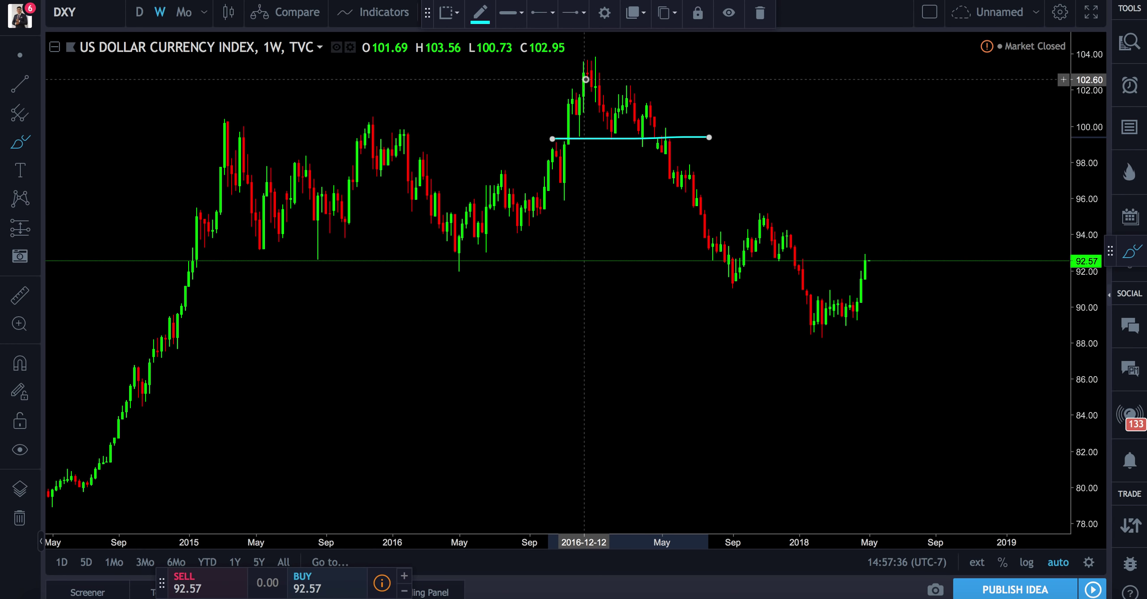
click(771, 12)
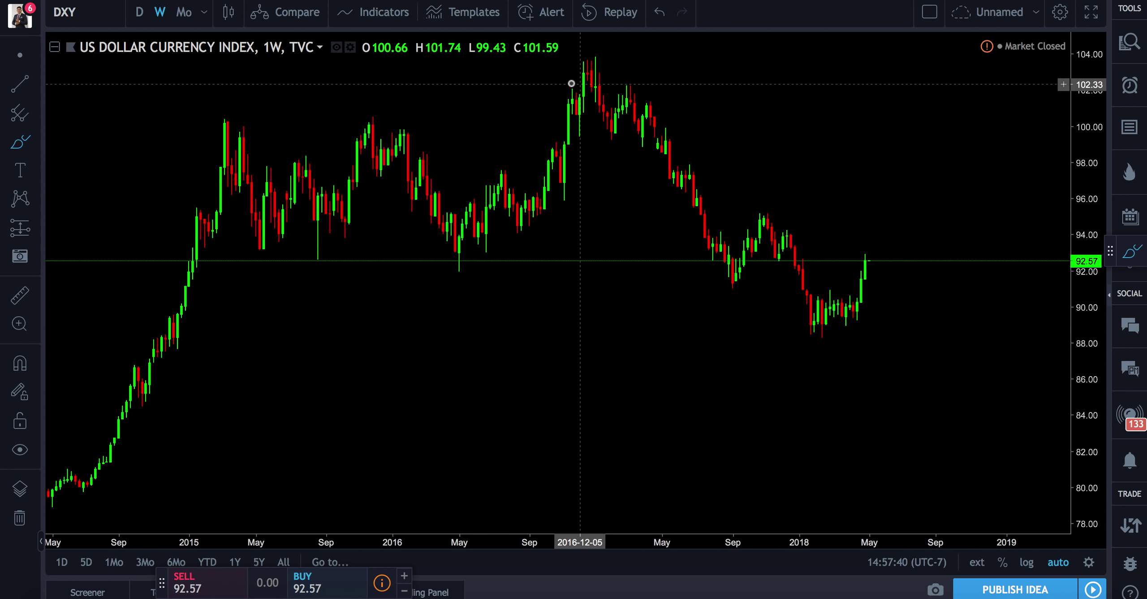
Sketch cyan strokes around the late-2016 peak and its decline, then clear all drawings.
mouse_move(571, 83)
mouse_down()
mouse_move(618, 76)
mouse_move(578, 88)
mouse_move(611, 135)
mouse_up()
drag(627, 90, 651, 153)
mouse_move(518, 313)
mouse_down()
mouse_move(520, 408)
mouse_move(548, 346)
mouse_move(580, 439)
mouse_up()
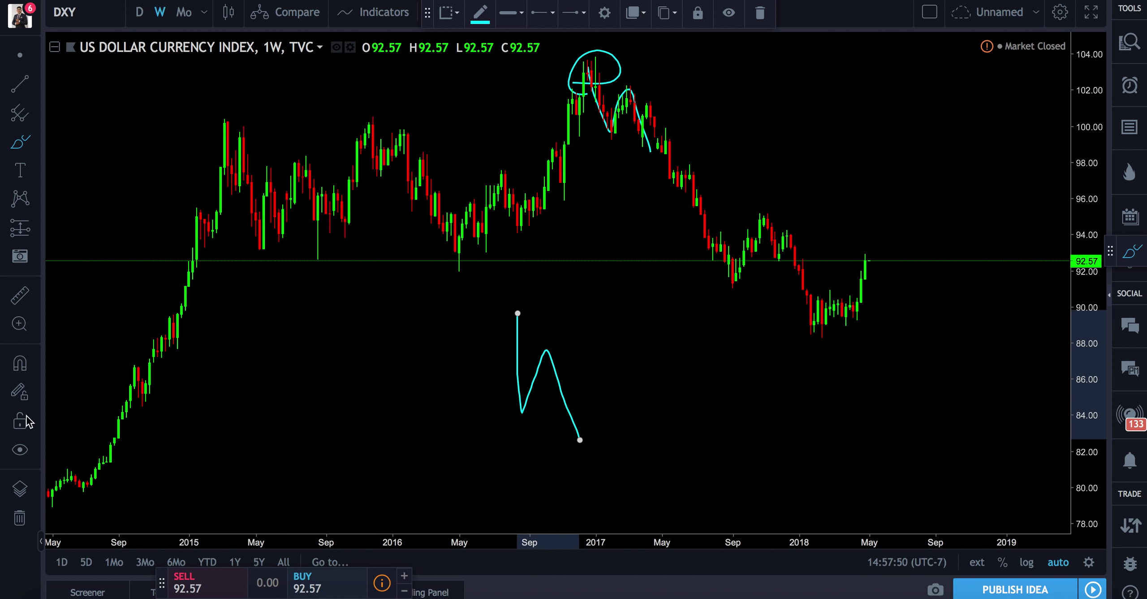
click(20, 519)
Draw a two-peak cyan wave below the candles with an extended rising line under its lows.
mouse_move(501, 332)
mouse_down()
mouse_move(514, 466)
mouse_move(538, 412)
mouse_move(561, 448)
mouse_up()
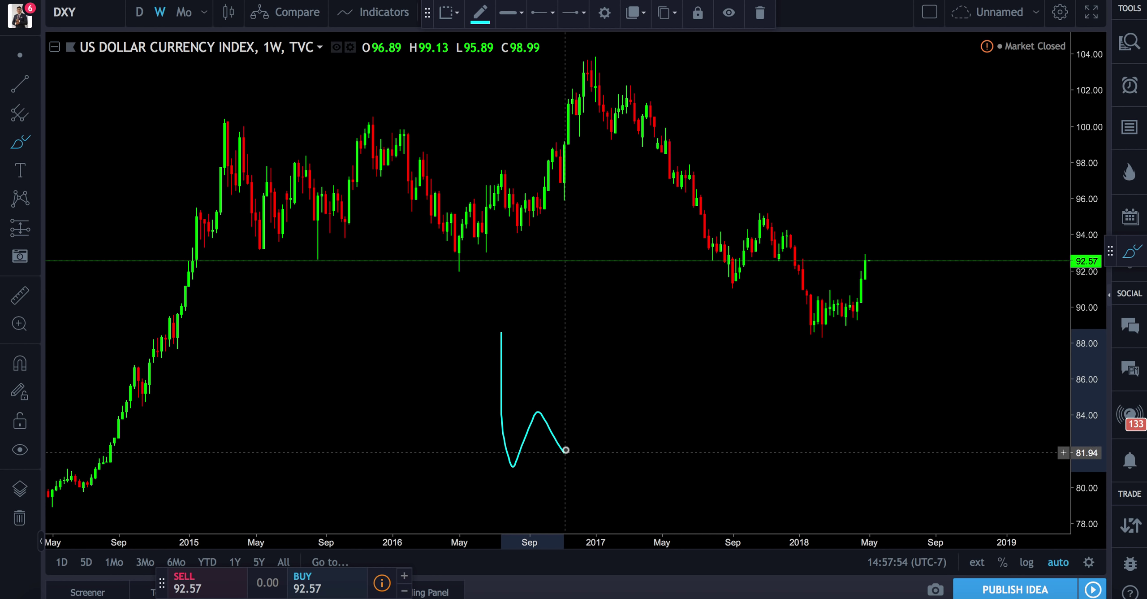
drag(570, 399, 619, 471)
mouse_move(510, 463)
mouse_down()
mouse_move(624, 419)
mouse_move(599, 424)
mouse_move(651, 355)
mouse_move(705, 389)
mouse_up()
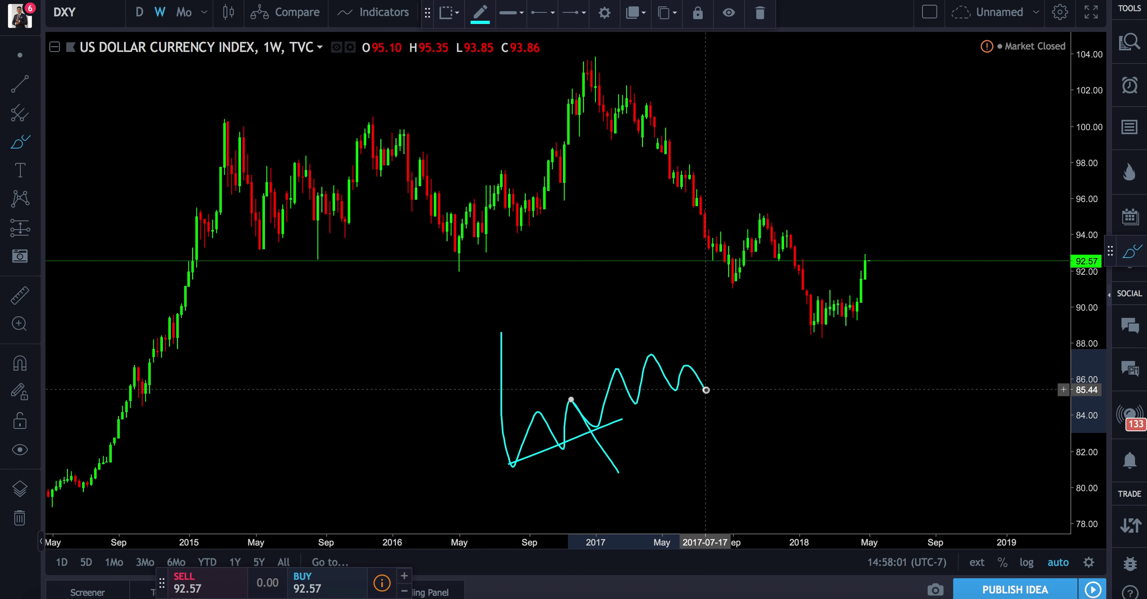
drag(617, 421, 713, 372)
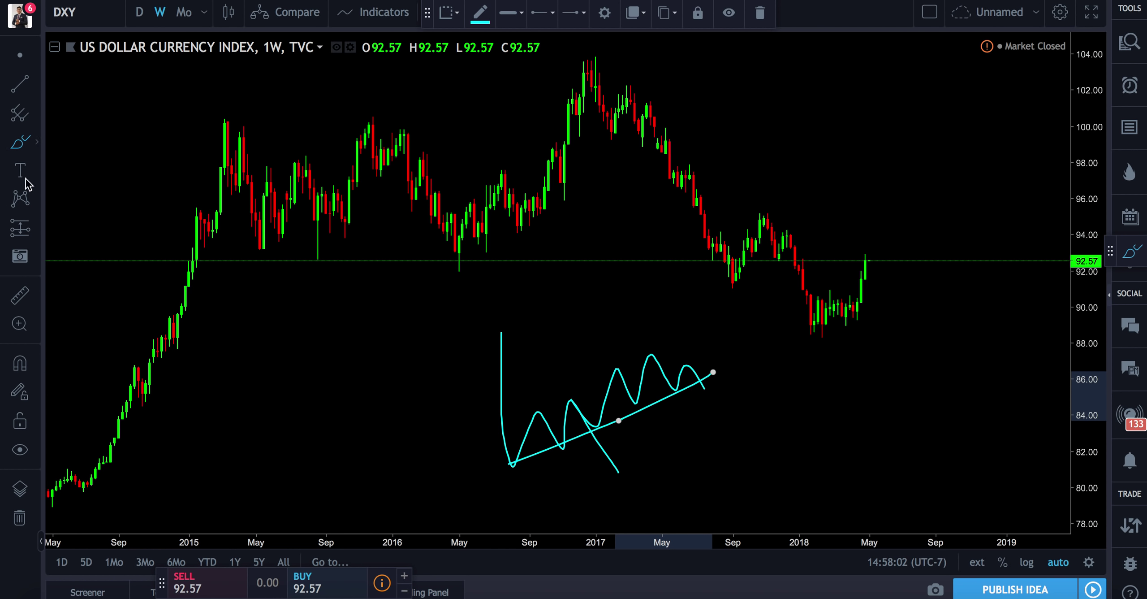
Draw a yellow trend line from the early-2017 dip to the next high.
click(36, 228)
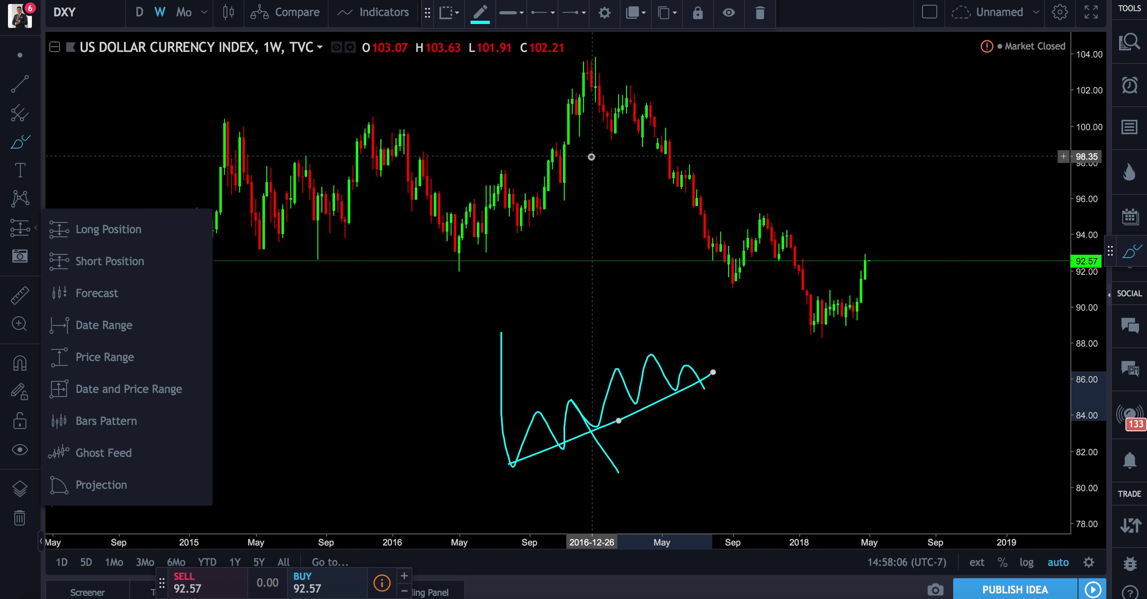
click(20, 84)
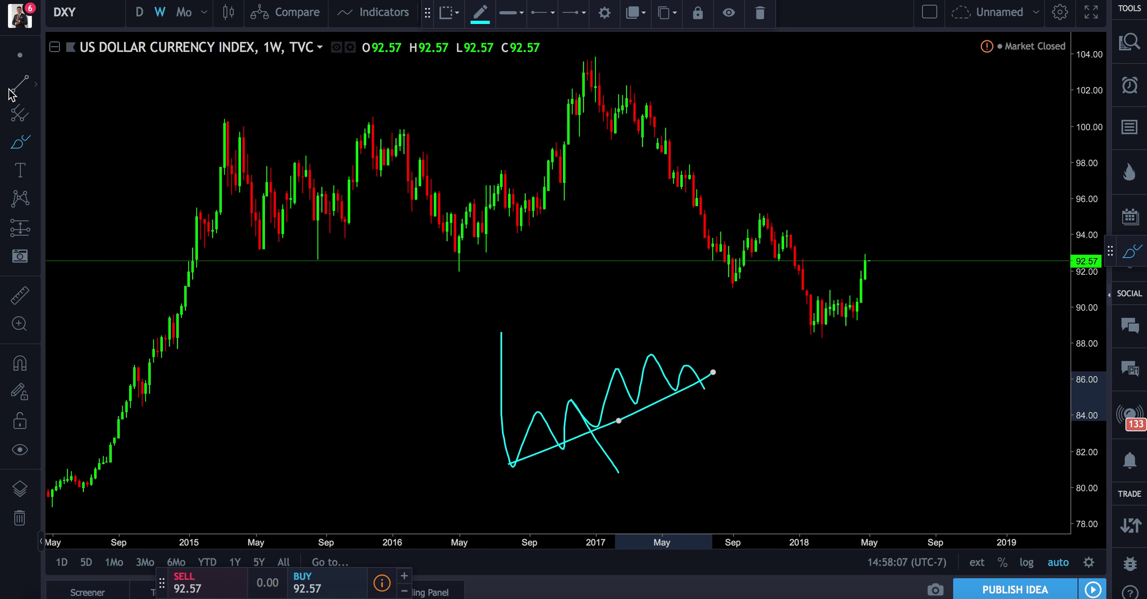
click(607, 142)
click(642, 92)
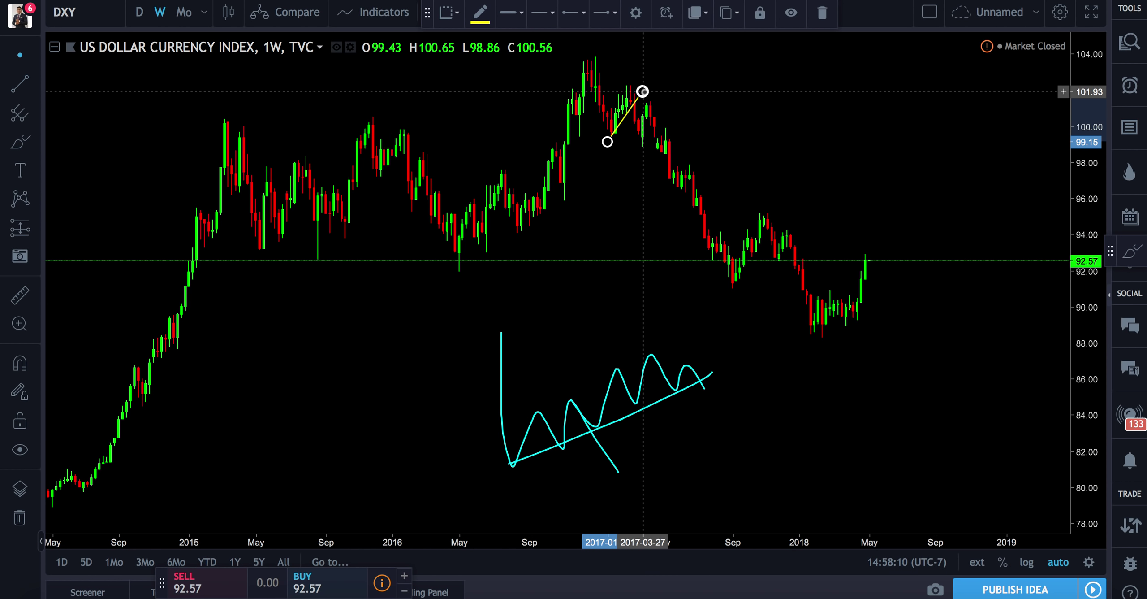
Sketch a cyan brush stroke down from the 2017 peak, then remove all drawings.
click(32, 154)
click(81, 143)
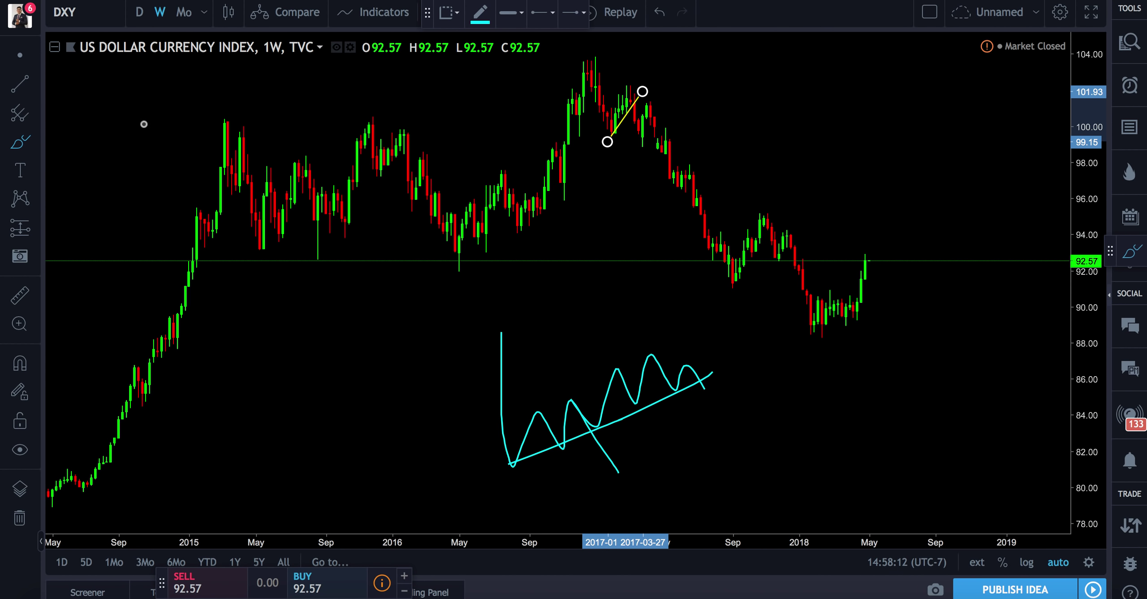
mouse_move(583, 62)
mouse_down()
mouse_move(612, 137)
mouse_move(629, 96)
mouse_move(641, 138)
mouse_up()
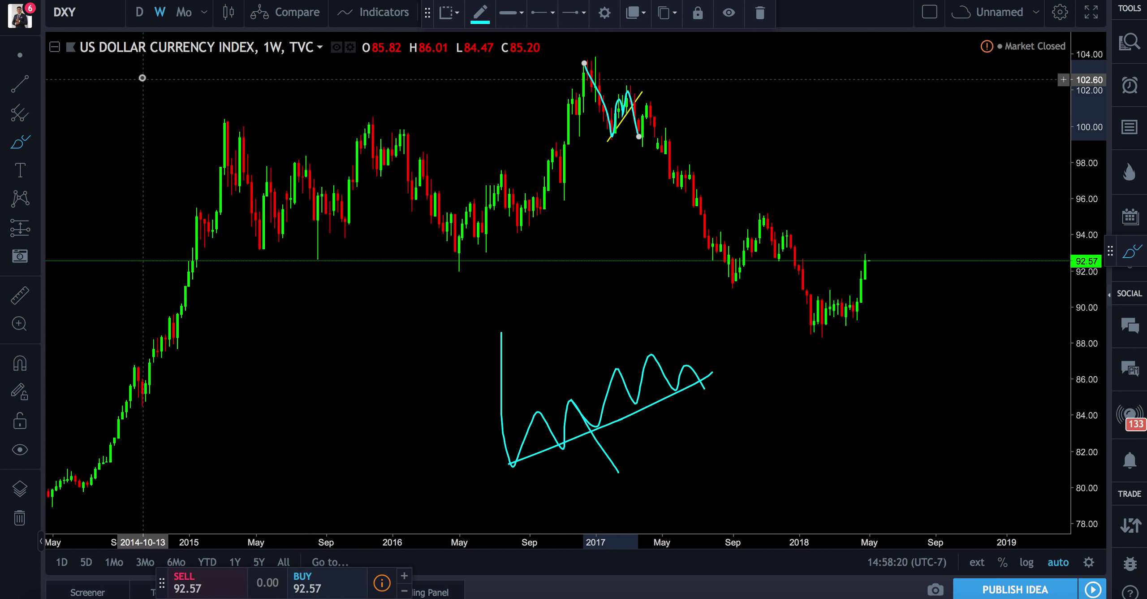
click(19, 141)
click(19, 519)
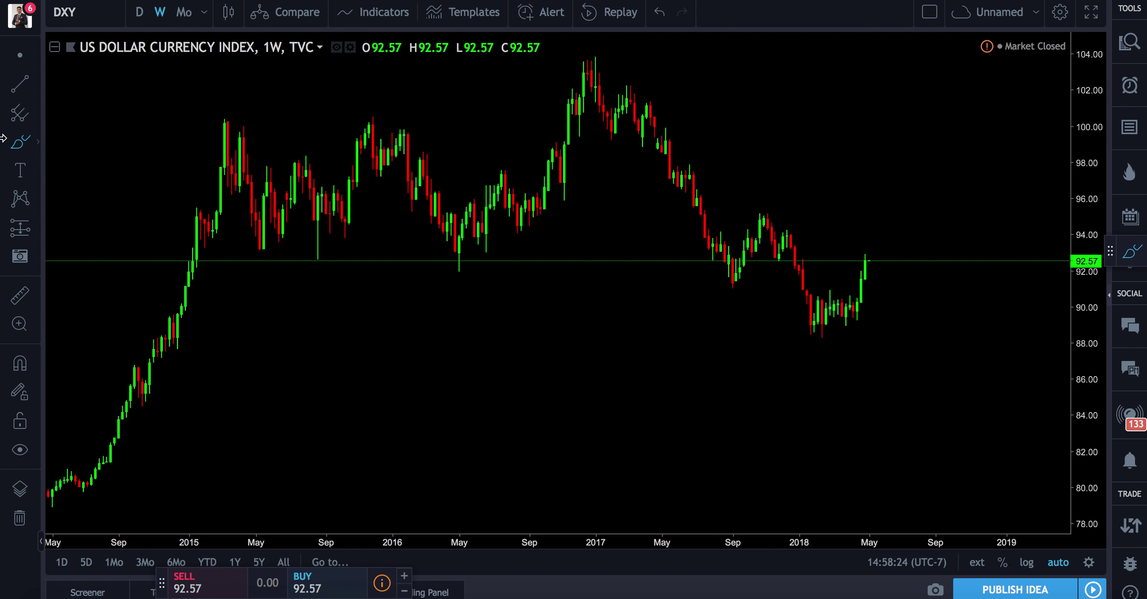
Redraw the yellow trend line from about 99.28 to 102.24 and zoom in on 2016 onward.
click(20, 86)
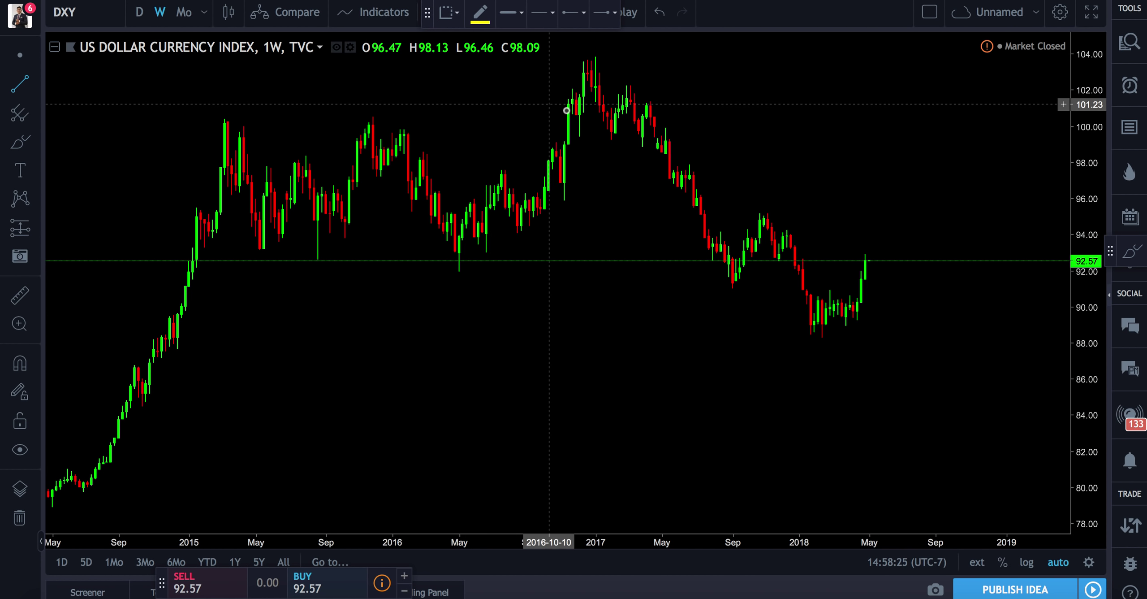
click(611, 140)
click(642, 85)
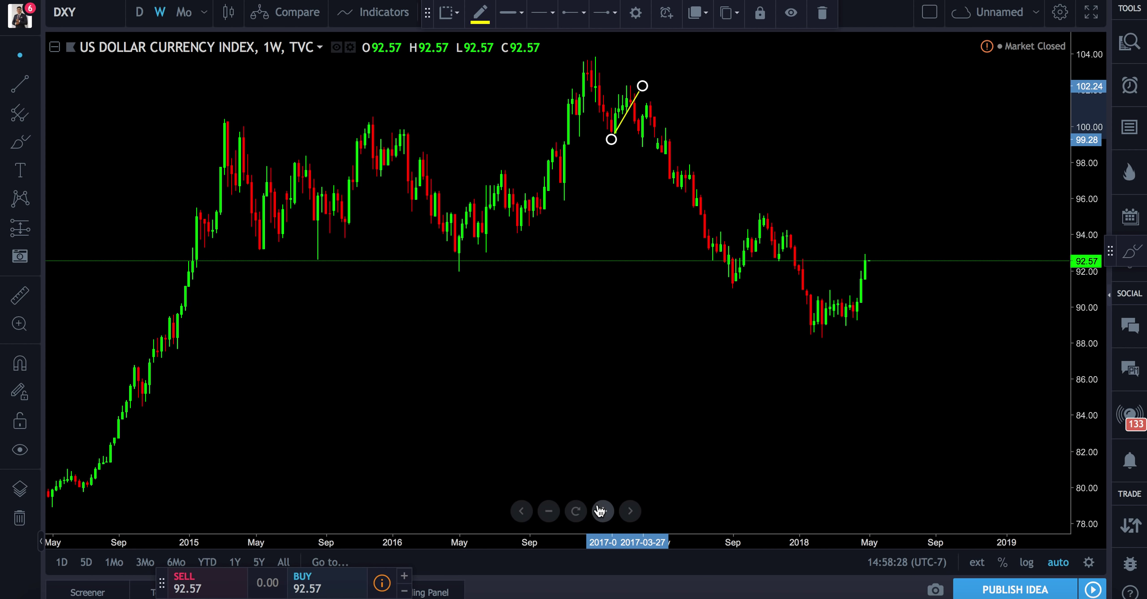
click(602, 511)
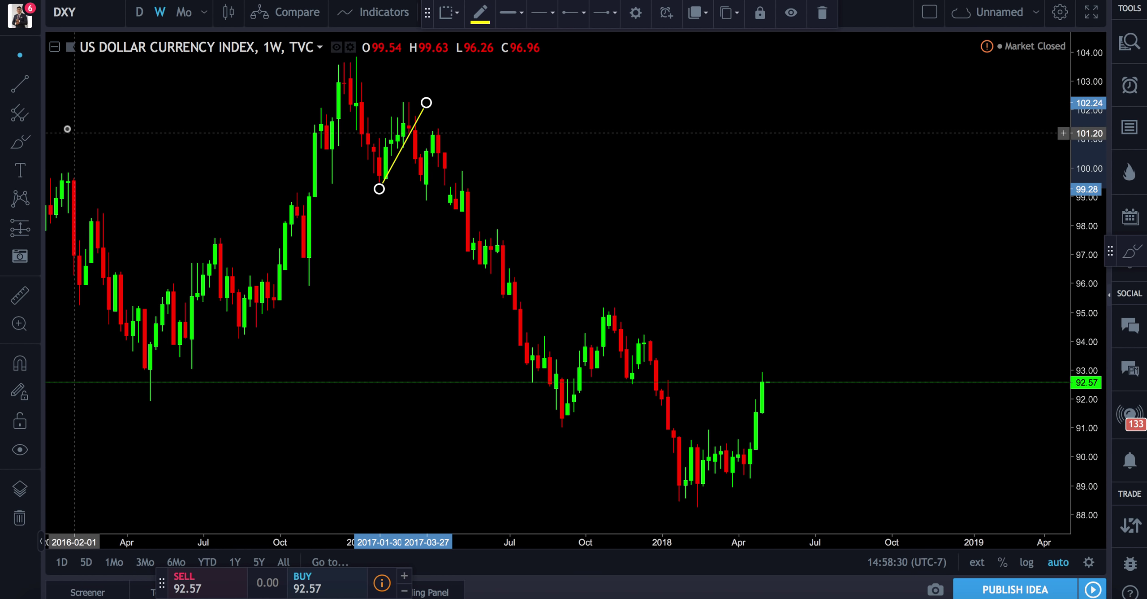
click(30, 139)
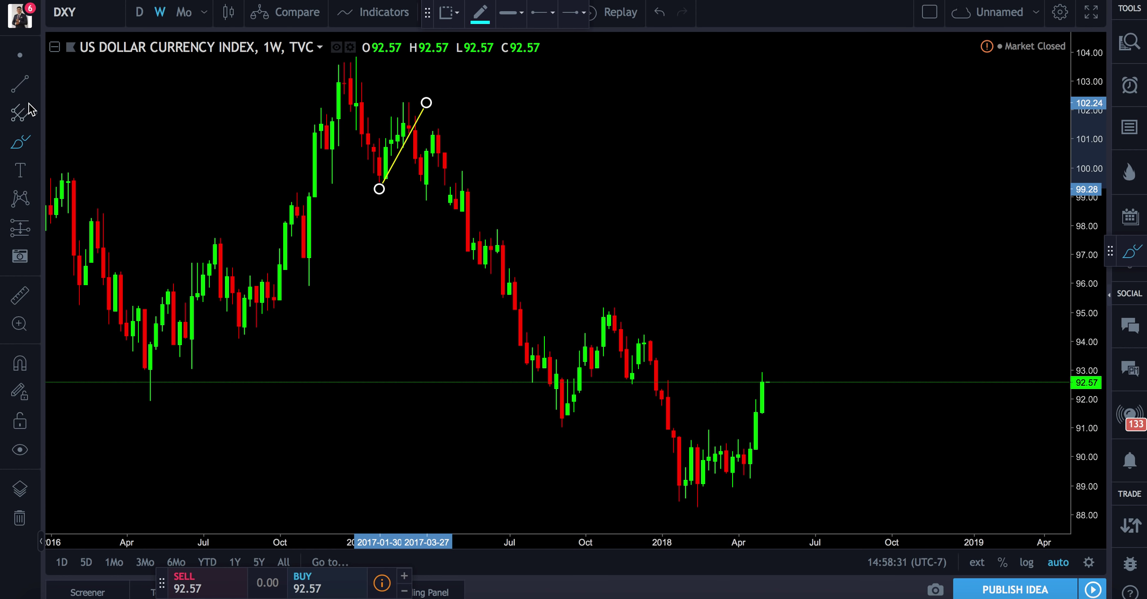
Place a short position at the trend-line break with its stop near 101.87.
click(33, 232)
click(90, 259)
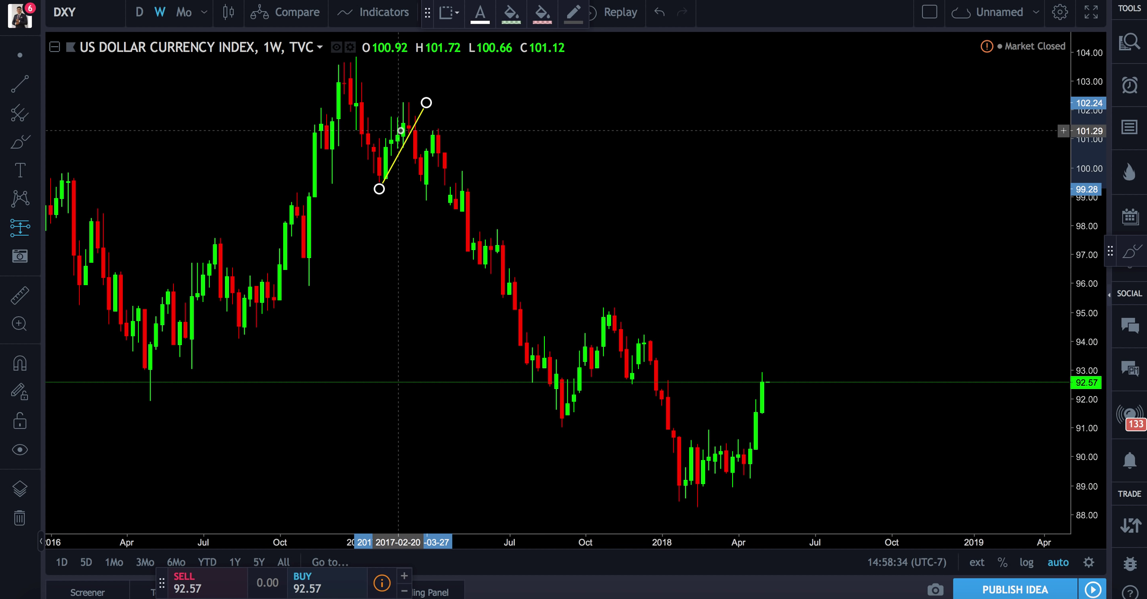
click(409, 143)
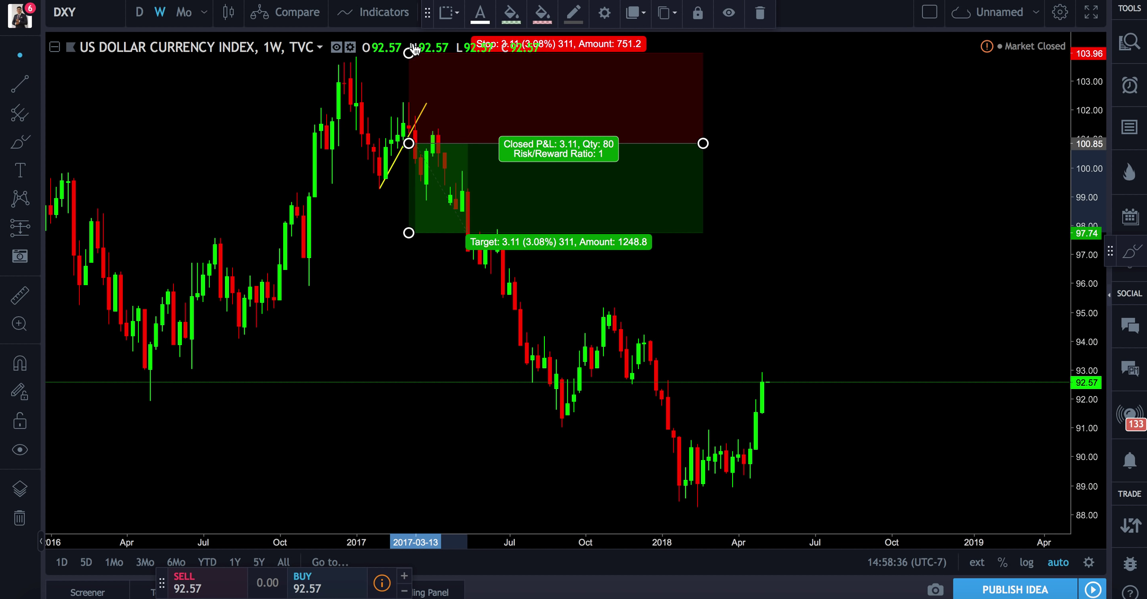
drag(408, 53, 409, 114)
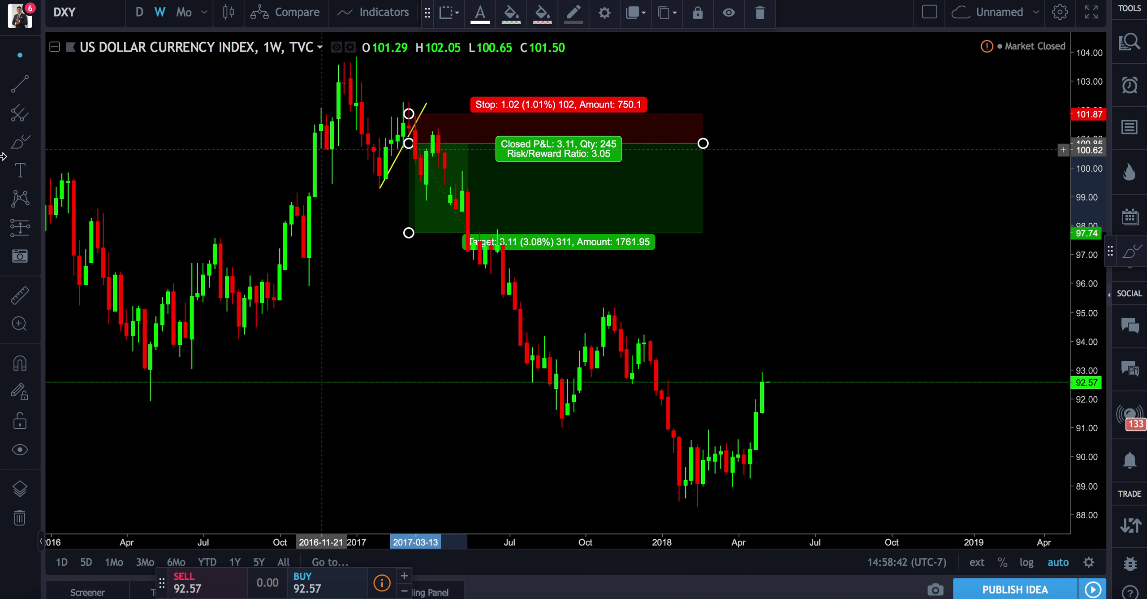
Start a price-and-time measurement from the short entry, then cancel it.
click(17, 297)
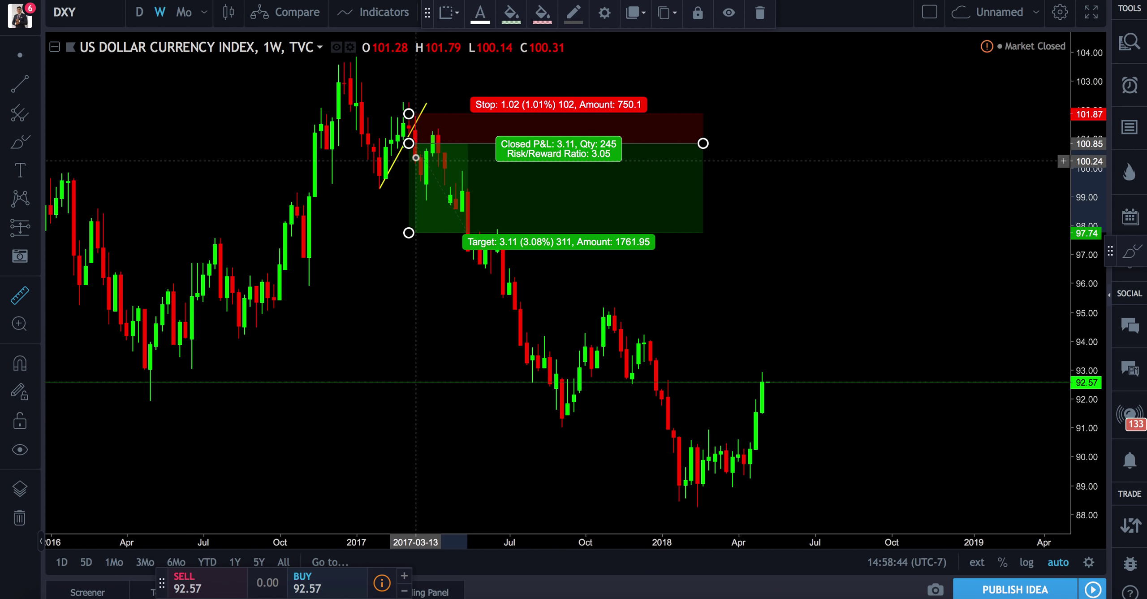
click(417, 144)
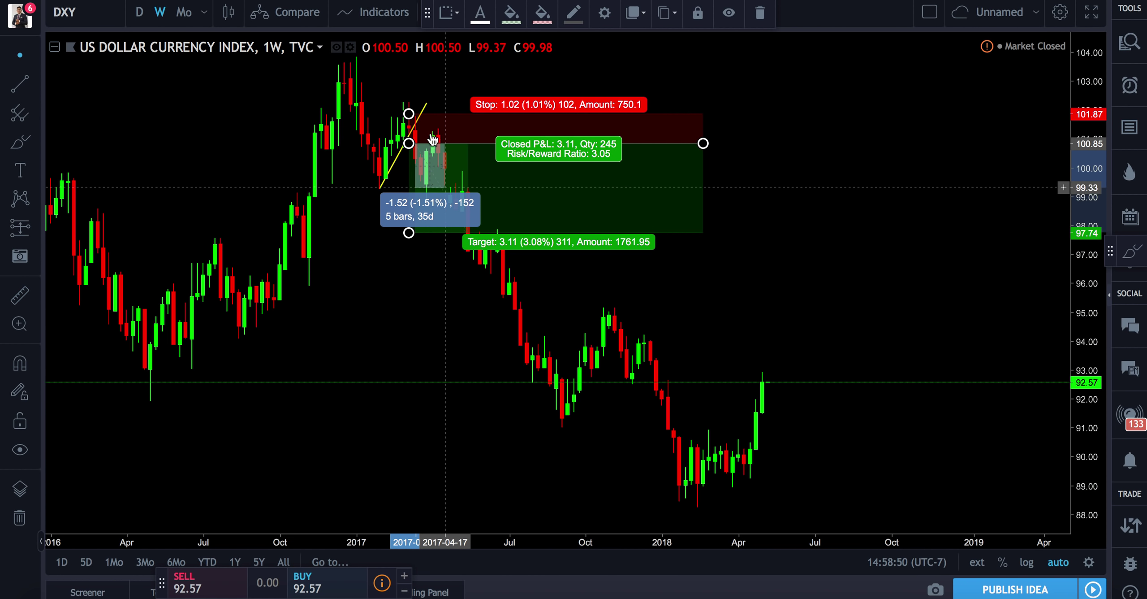
key(Escape)
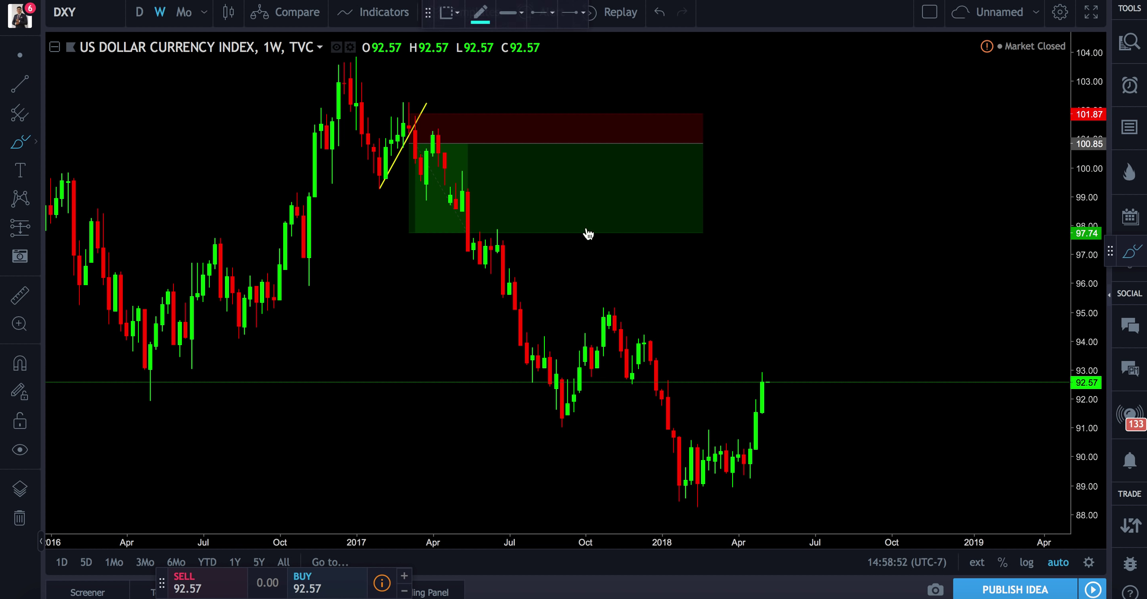
Switch the chart to daily candles and zoom out to show more days.
click(17, 88)
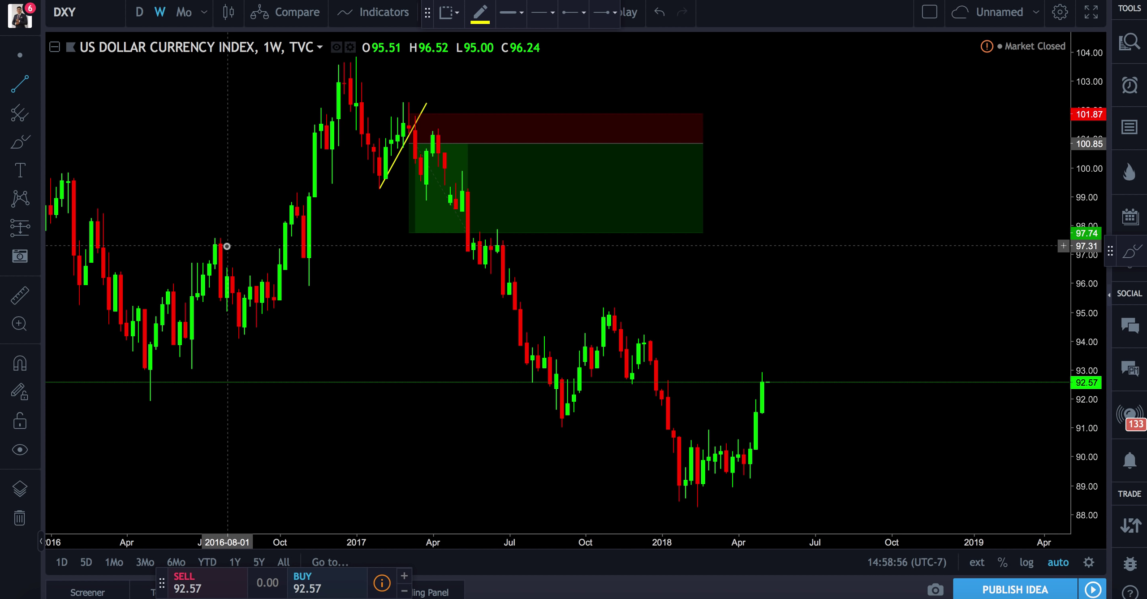
click(140, 15)
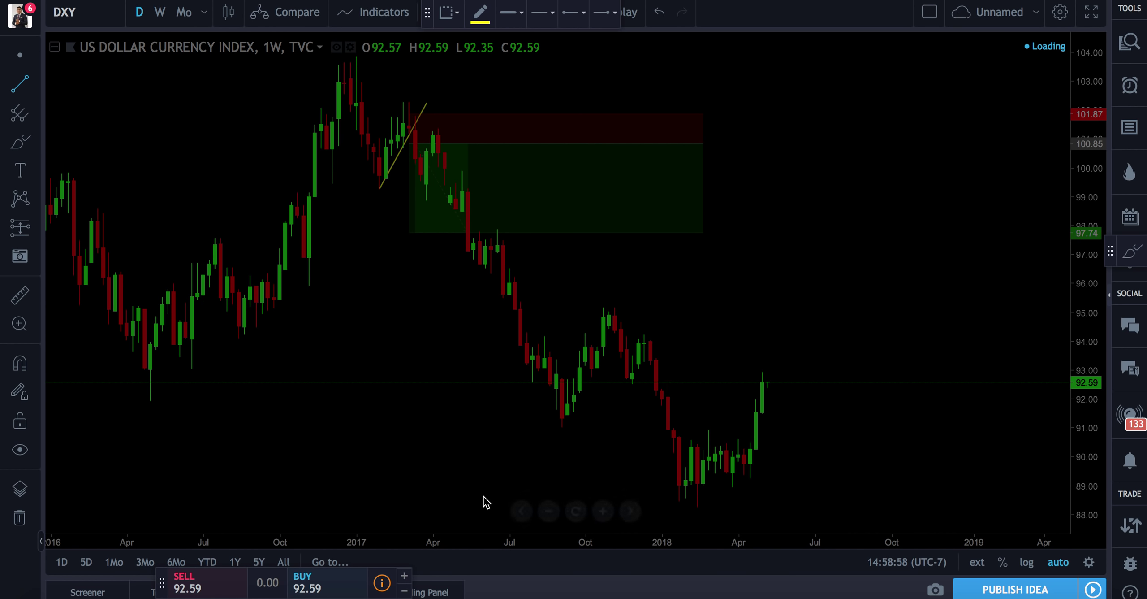
click(548, 511)
Delete the position box and draw a yellow trend line along the June 2017 rise.
click(549, 511)
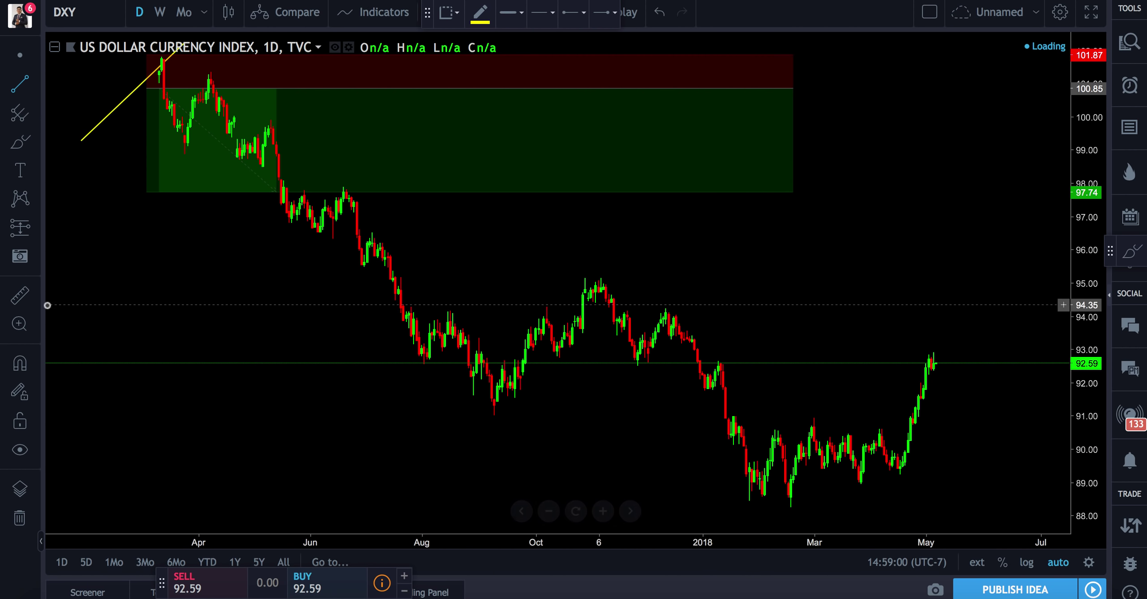
click(19, 518)
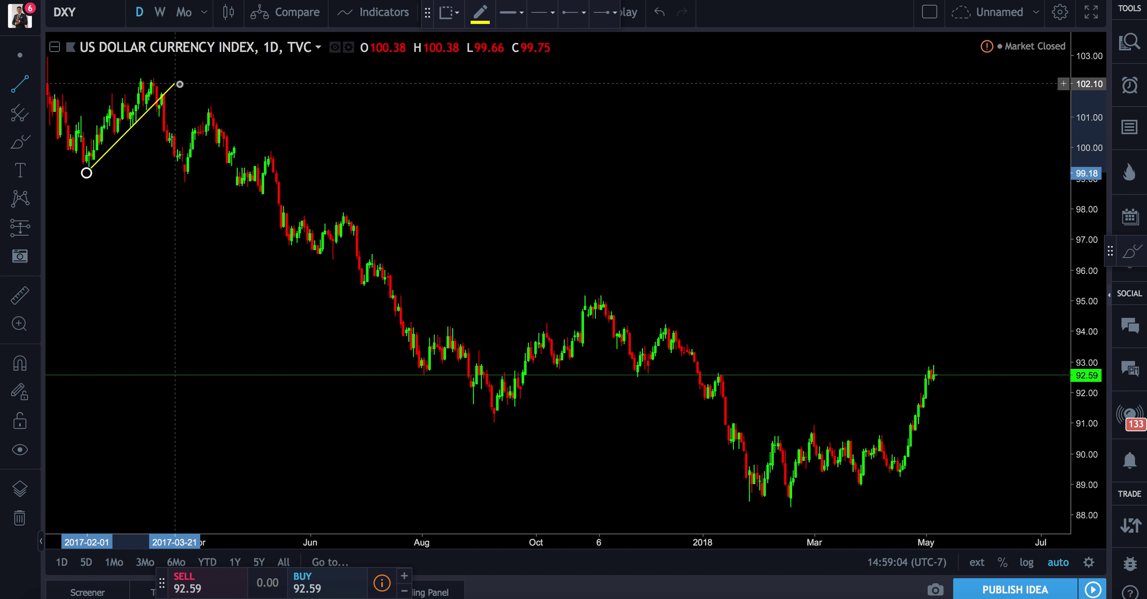
click(182, 87)
click(16, 85)
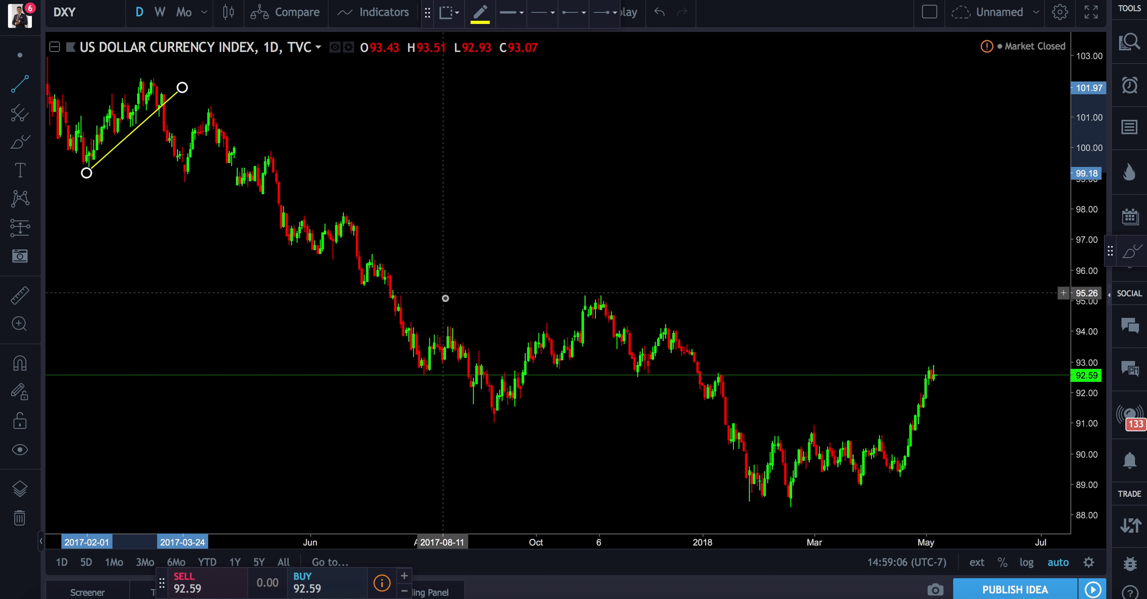
click(368, 224)
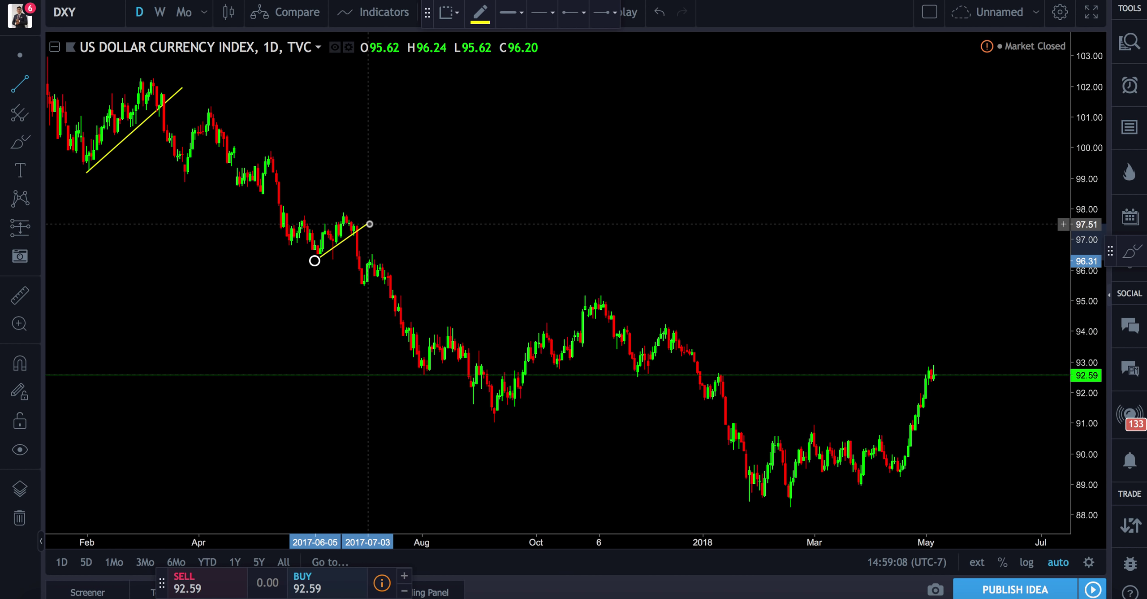
Draw a short yellow level line near 98.7 across April–May 2017.
click(19, 86)
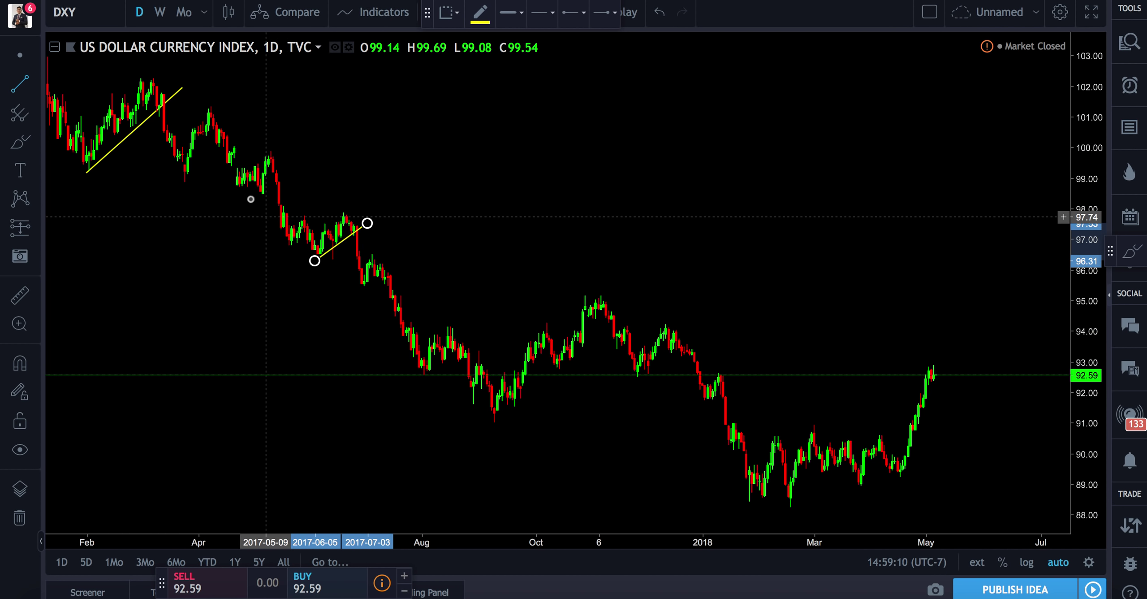
click(232, 188)
click(295, 186)
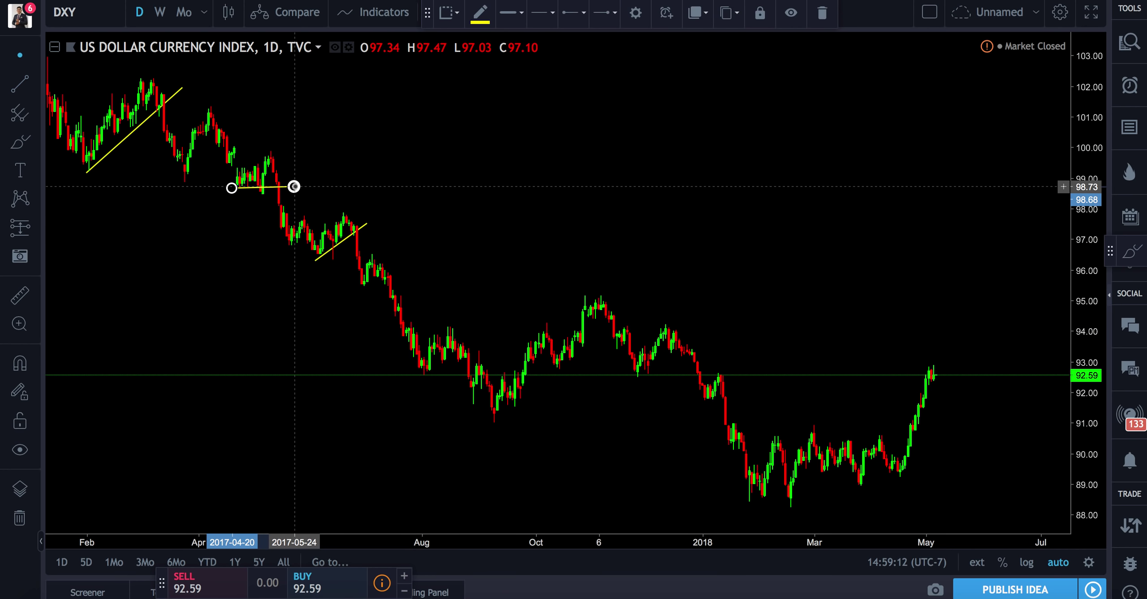
Draw a yellow trend line from the September 2017 low to the November high, nudged slightly lower.
click(20, 85)
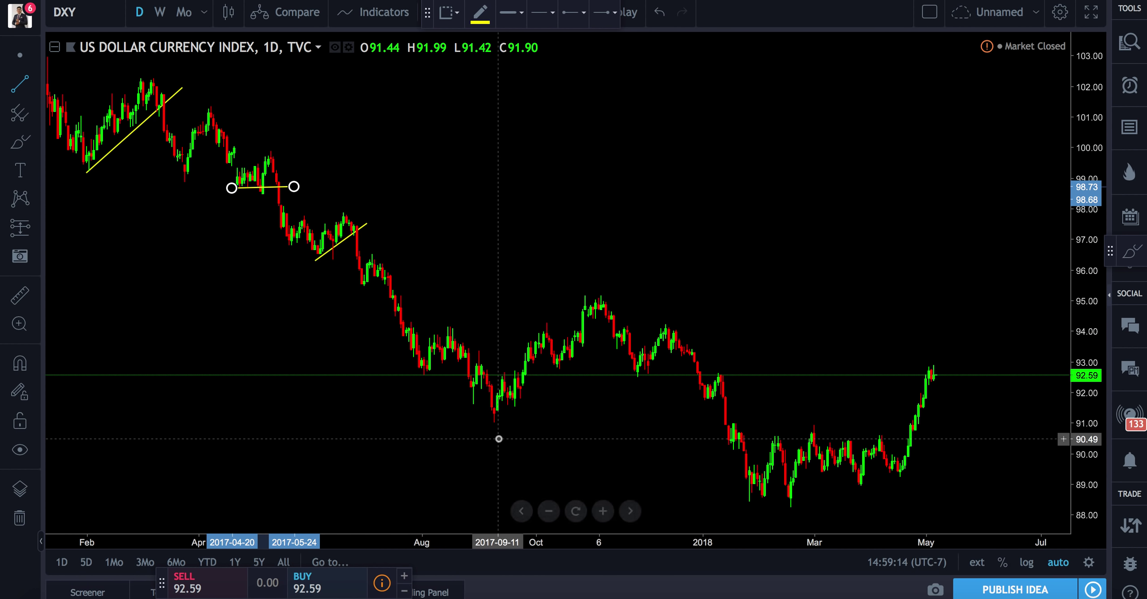
click(492, 424)
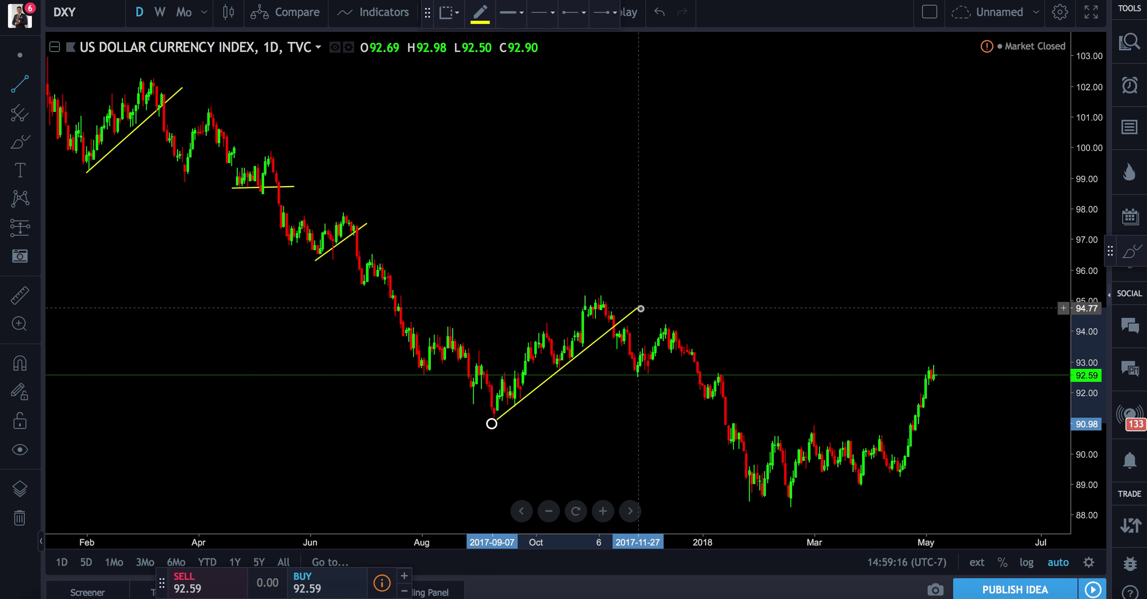
click(641, 309)
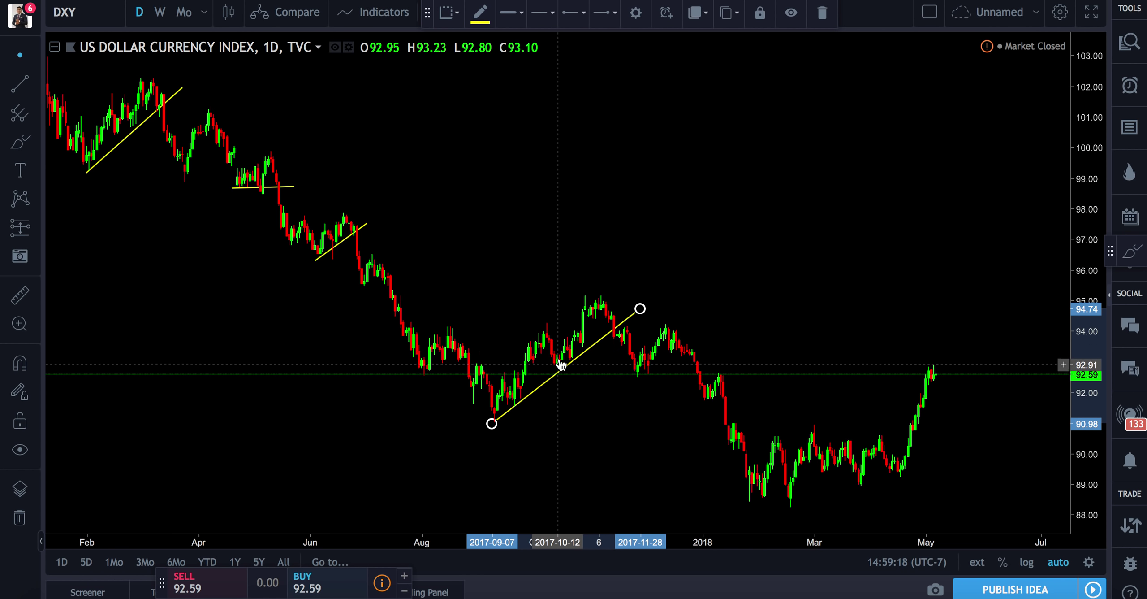
mouse_move(596, 353)
mouse_down()
mouse_move(665, 457)
mouse_move(650, 456)
mouse_move(595, 347)
mouse_up()
Brush short cyan strokes near the November 2017 peak and delete the stray horizontal one.
click(35, 143)
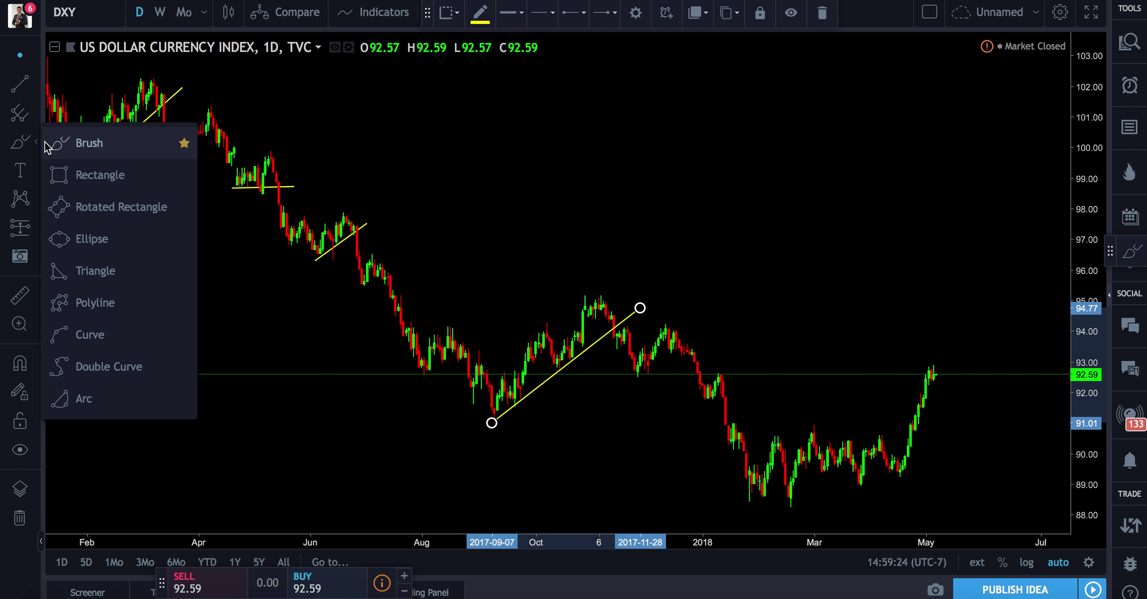
drag(563, 363, 546, 367)
click(20, 142)
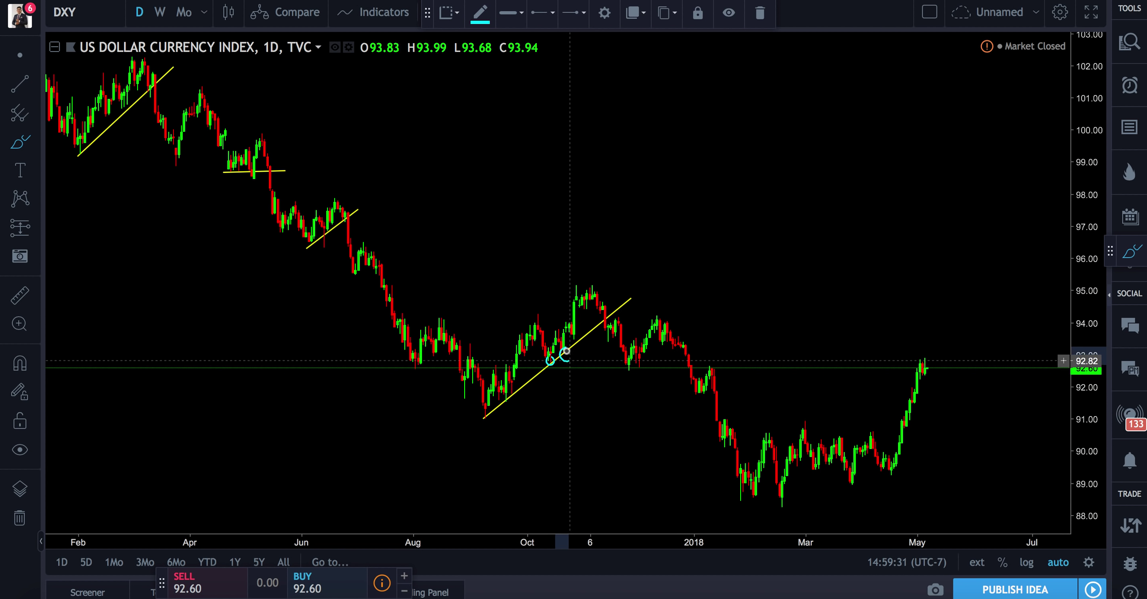
mouse_move(573, 336)
mouse_down()
mouse_move(611, 337)
mouse_move(632, 373)
mouse_up()
drag(567, 341, 623, 339)
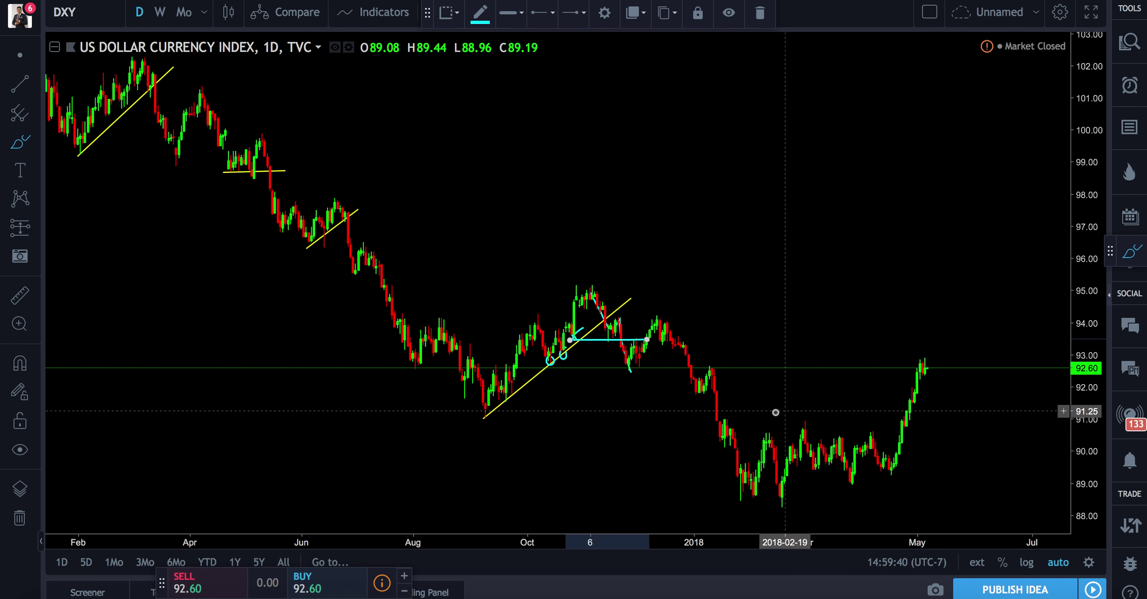
click(760, 12)
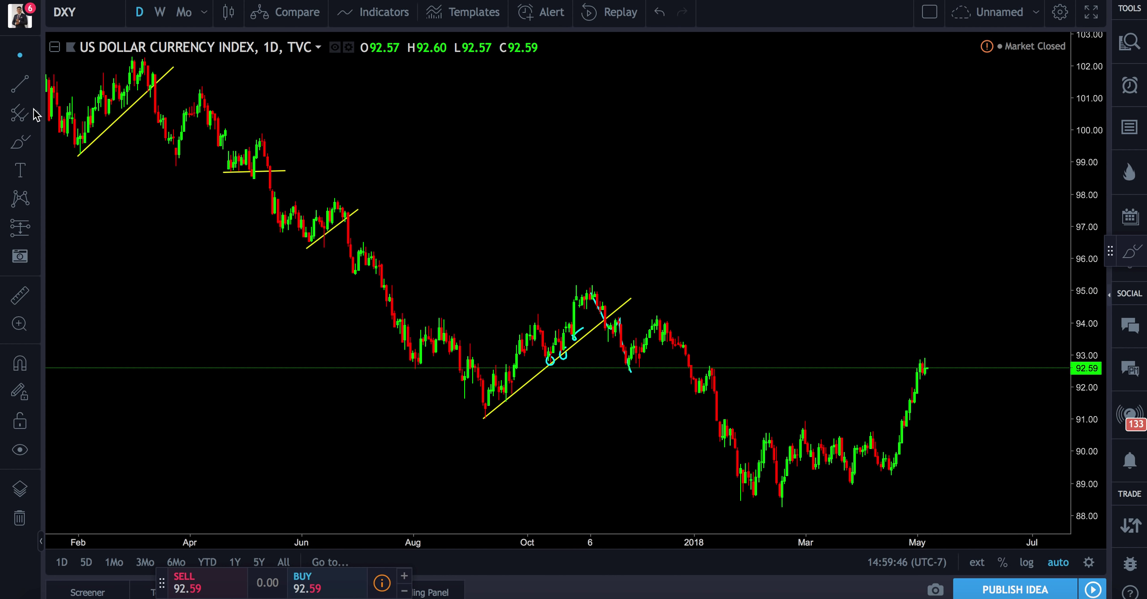
Draw a level yellow line at 88.54 from the January 2018 low to May, then zoom out to 2017.
click(735, 498)
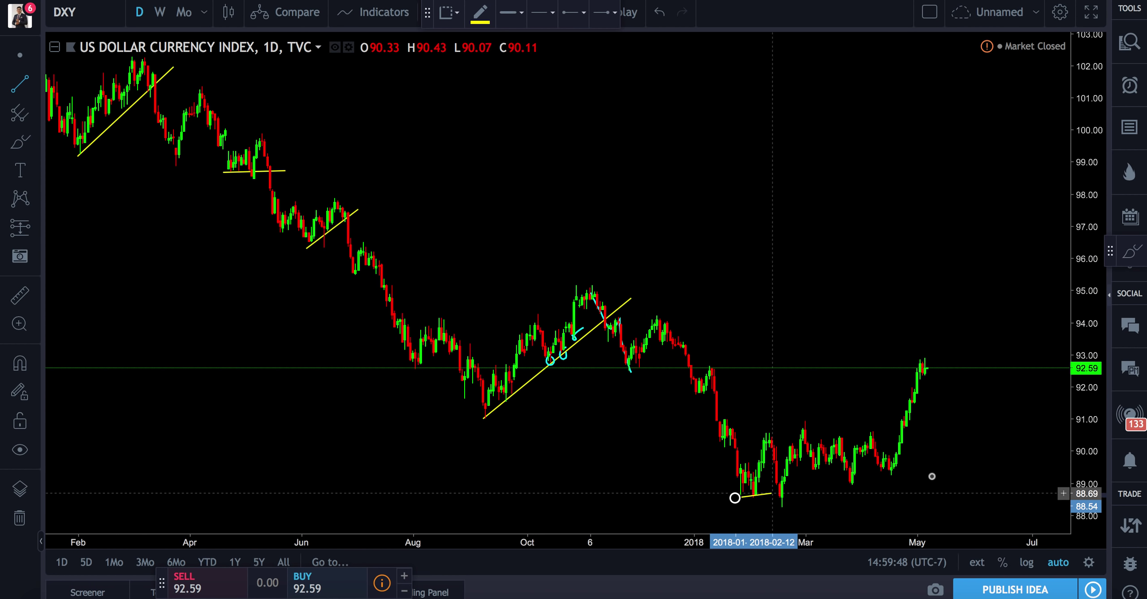
click(943, 474)
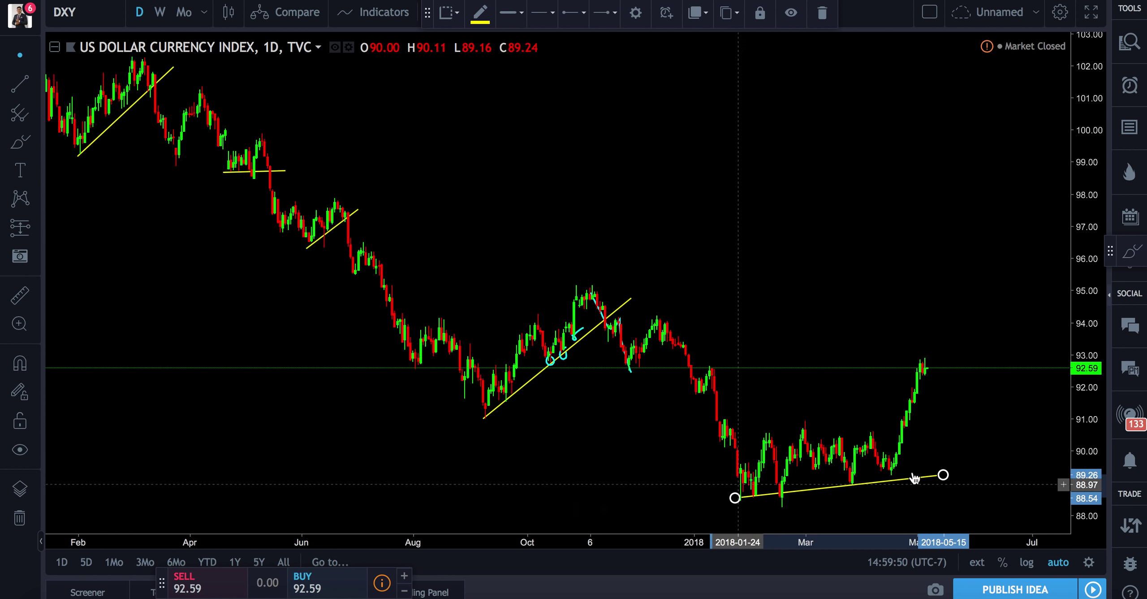
drag(944, 475, 946, 496)
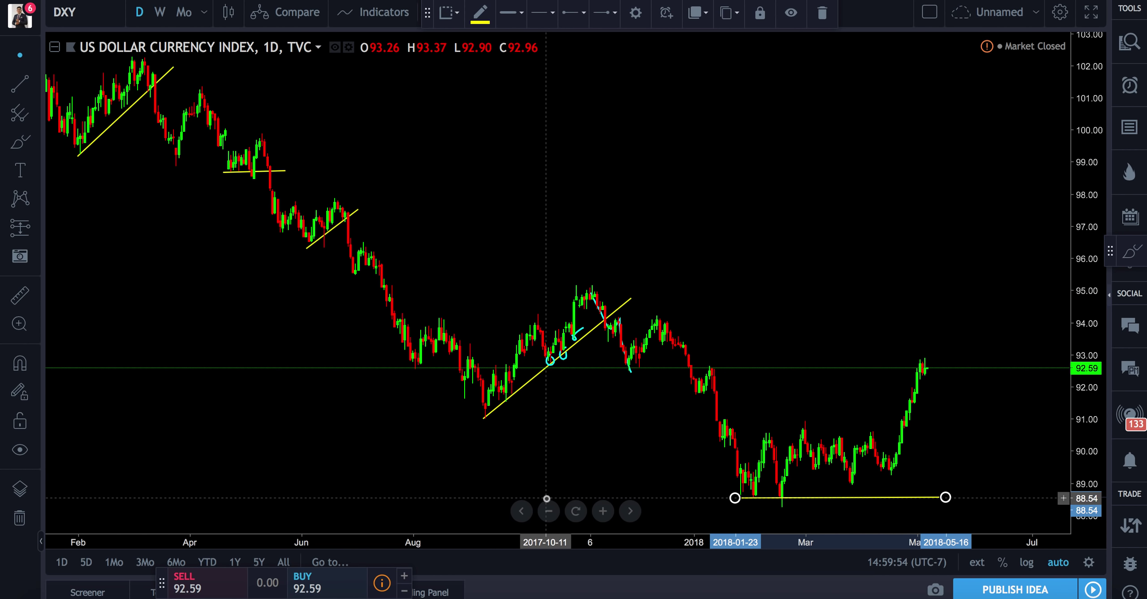
click(549, 511)
click(550, 511)
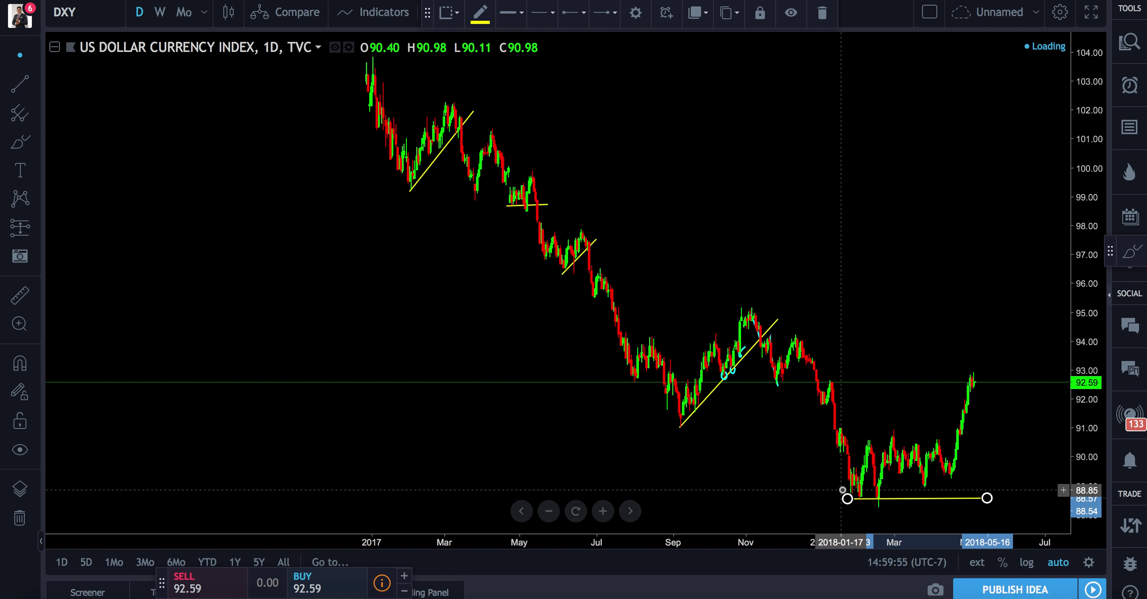
Trace a cyan brush wave over the 2018 lows up to the May rally.
click(30, 142)
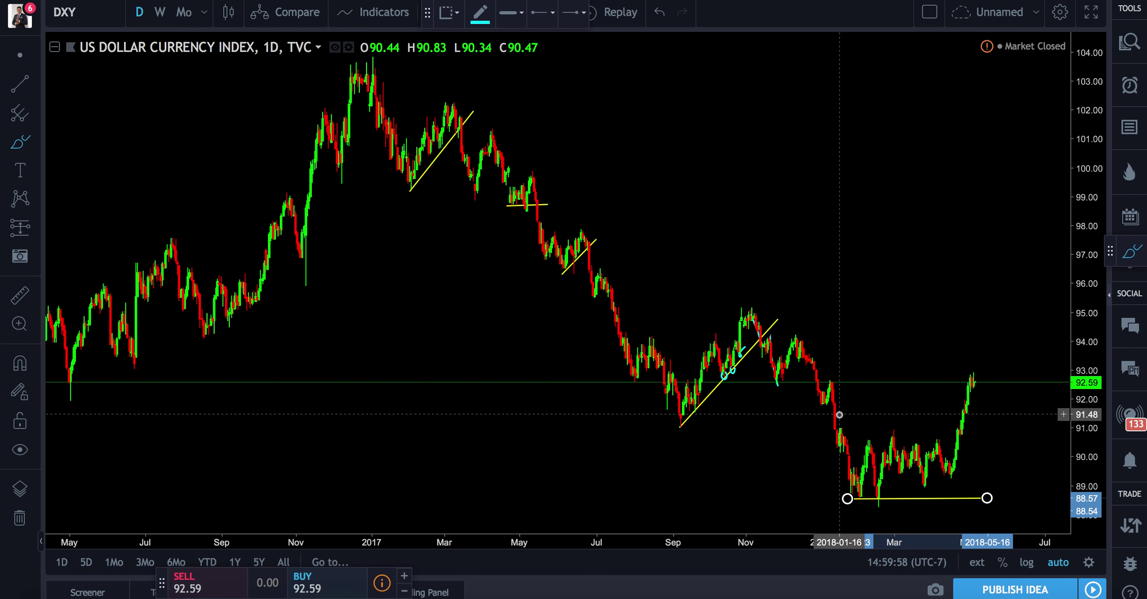
mouse_move(840, 415)
mouse_down()
mouse_move(853, 497)
mouse_move(876, 427)
mouse_up()
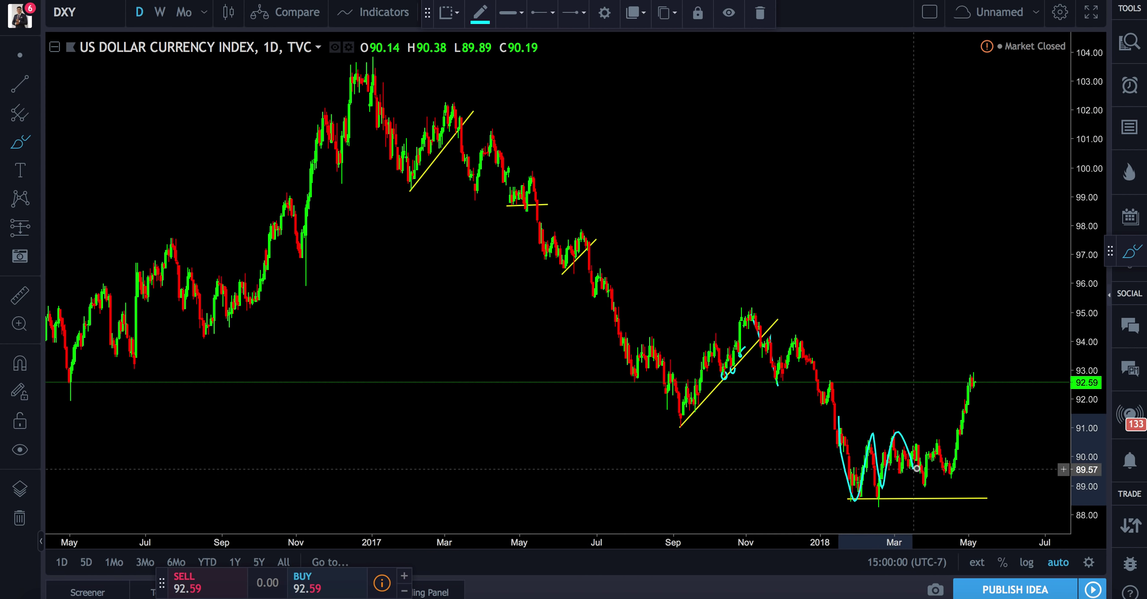
drag(917, 468, 956, 463)
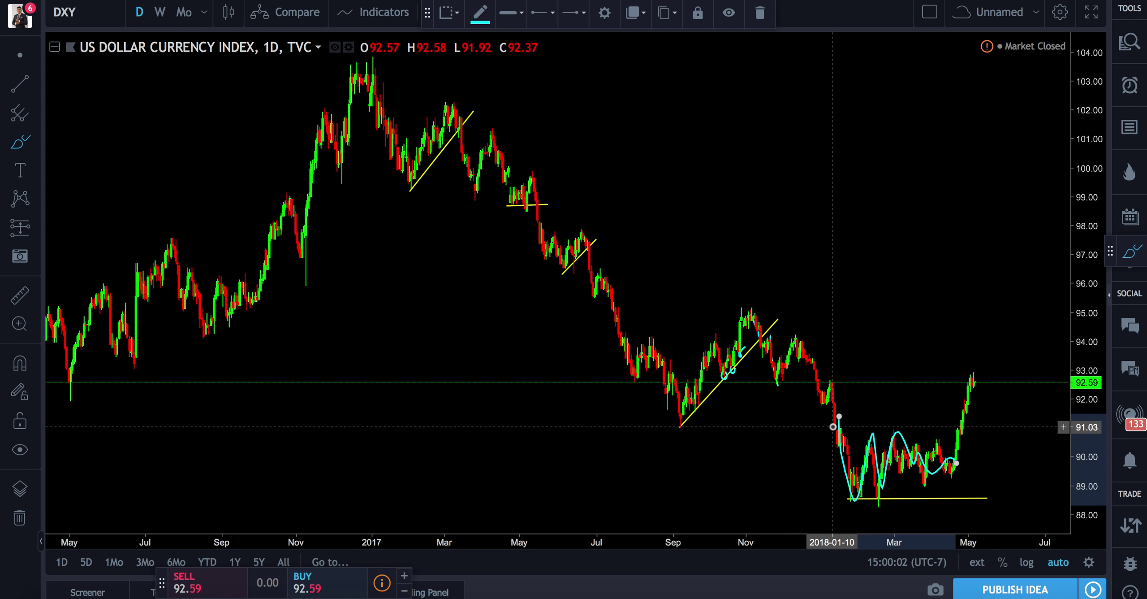
Add a cyan resistance line near 91.2, an ellipse around 95, and a wave over early 2017.
drag(833, 427, 970, 422)
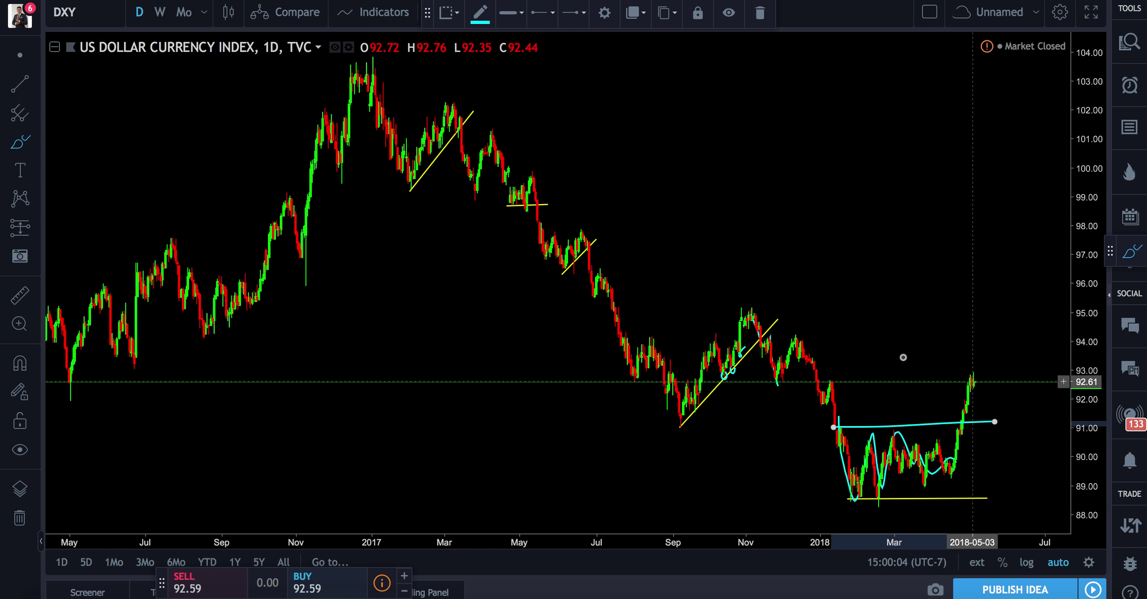
drag(740, 307, 992, 296)
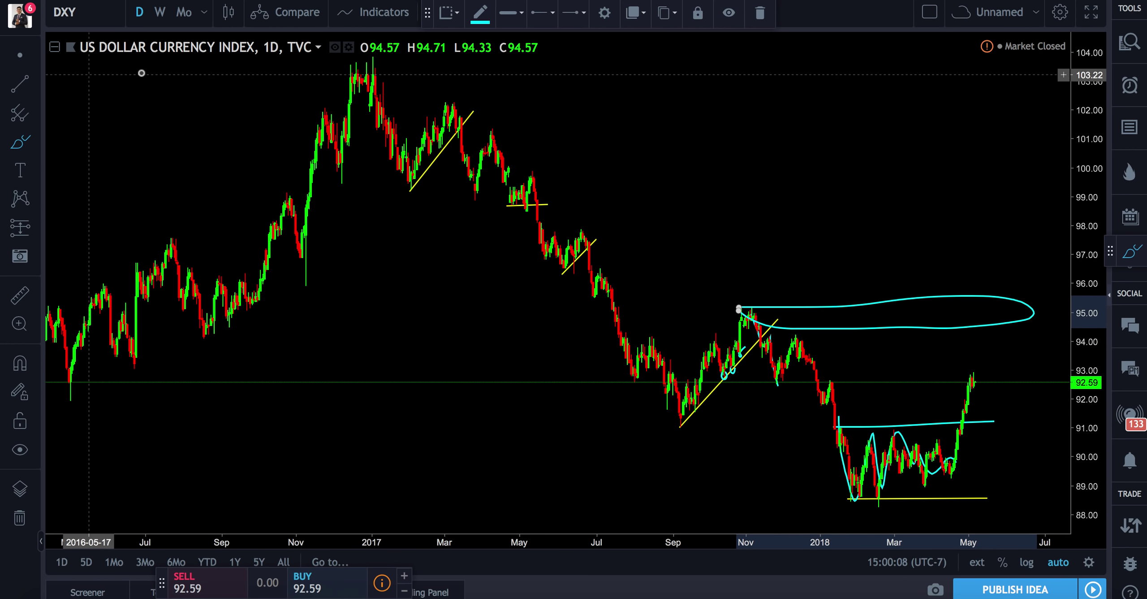
mouse_move(375, 108)
mouse_down()
mouse_move(403, 177)
mouse_move(457, 116)
mouse_move(471, 194)
mouse_up()
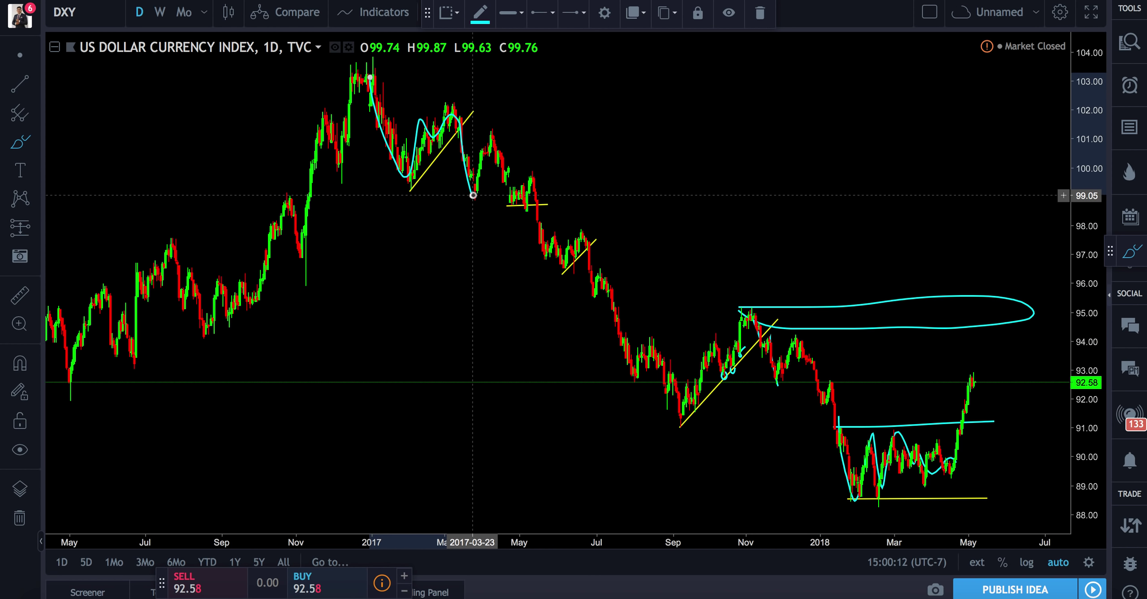